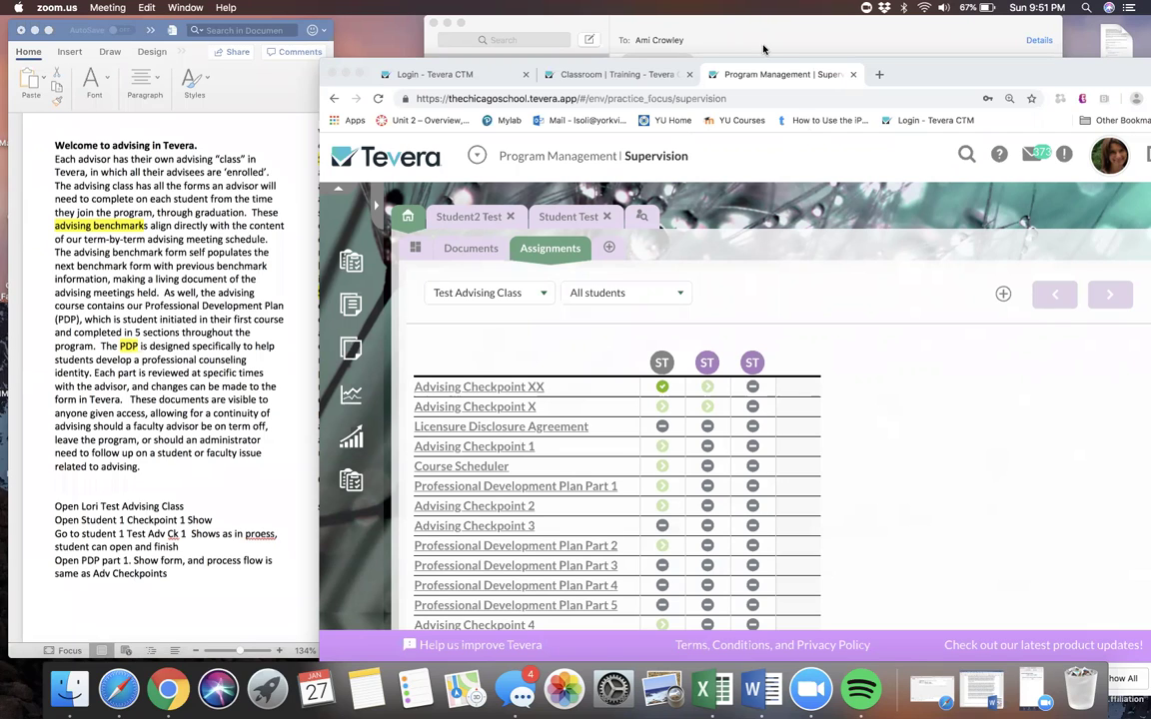
- Show Advising Checkpoint 1's details from the test student's column in the Assignments grid
left_click(753, 74)
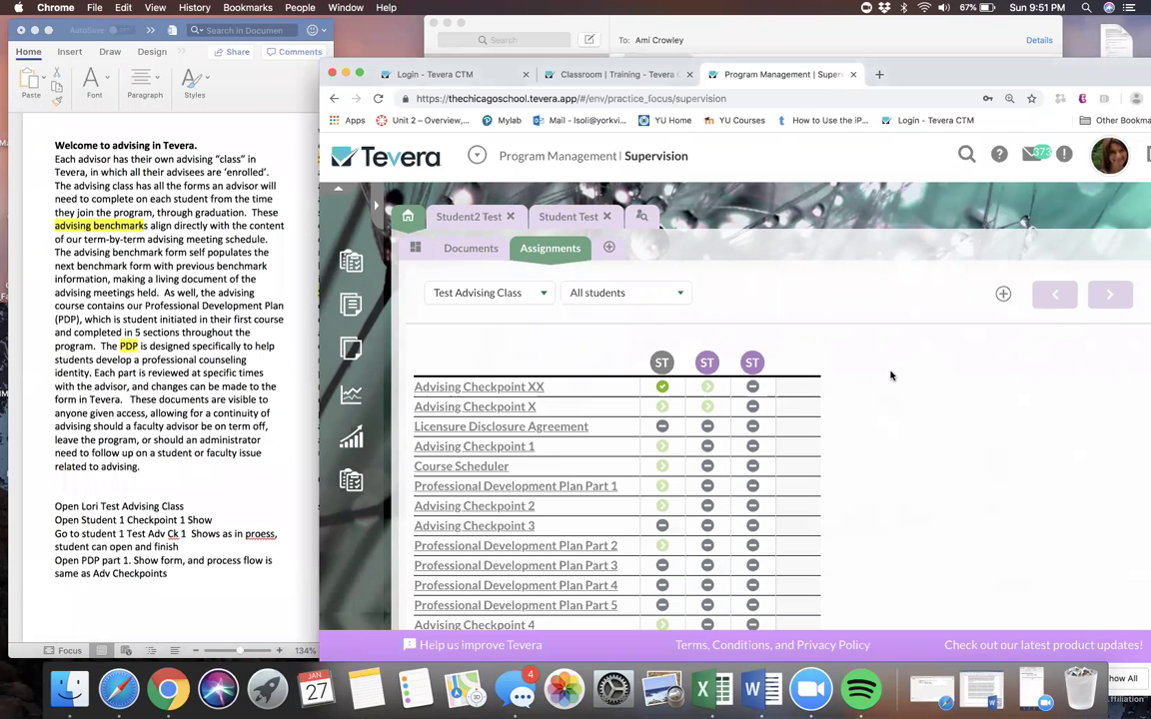
scroll(891, 375, "down", 3)
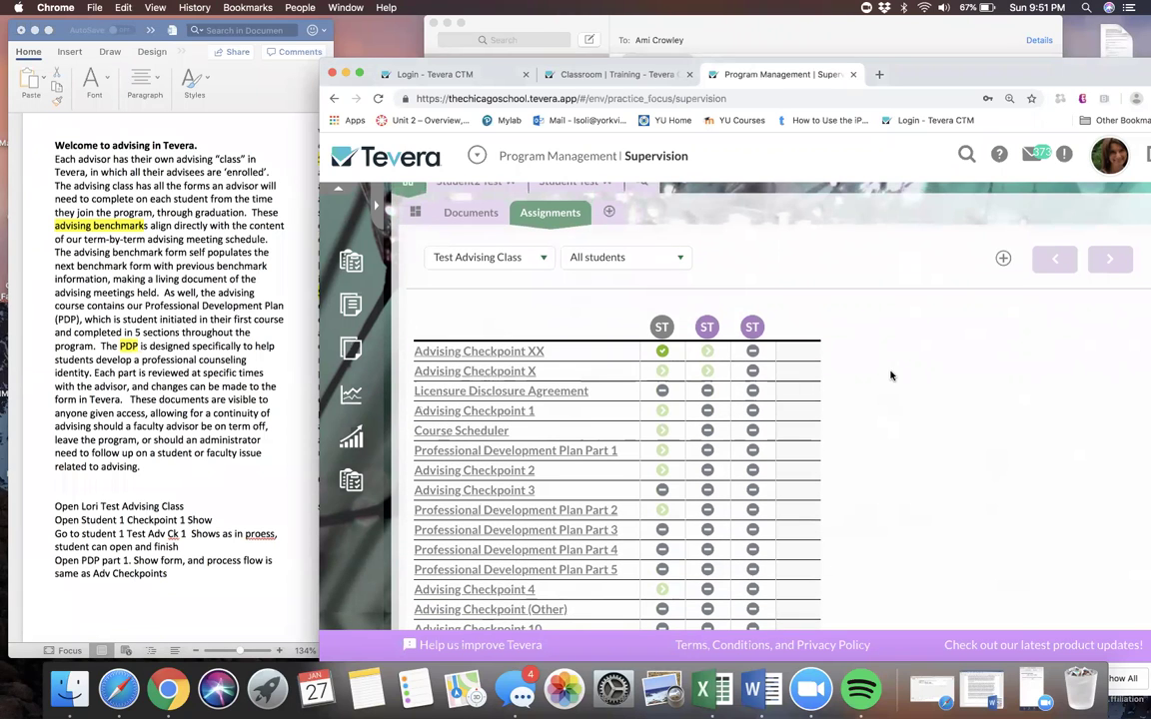
scroll(892, 376, "down", 5)
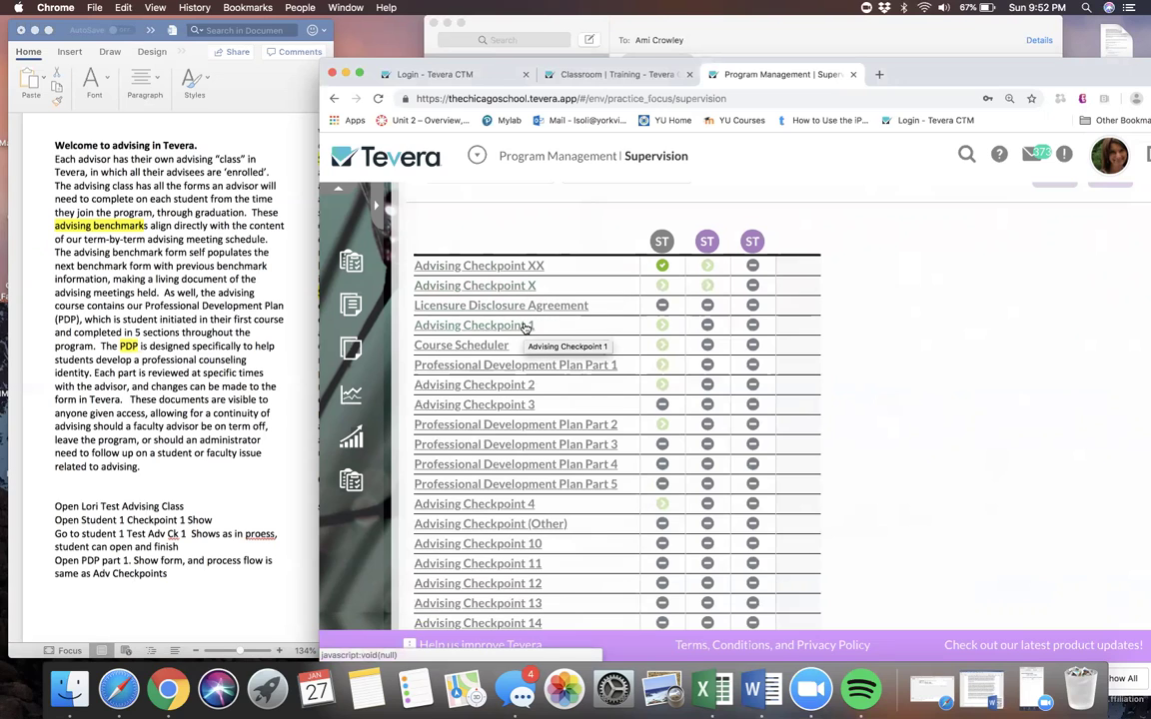
left_click(661, 326)
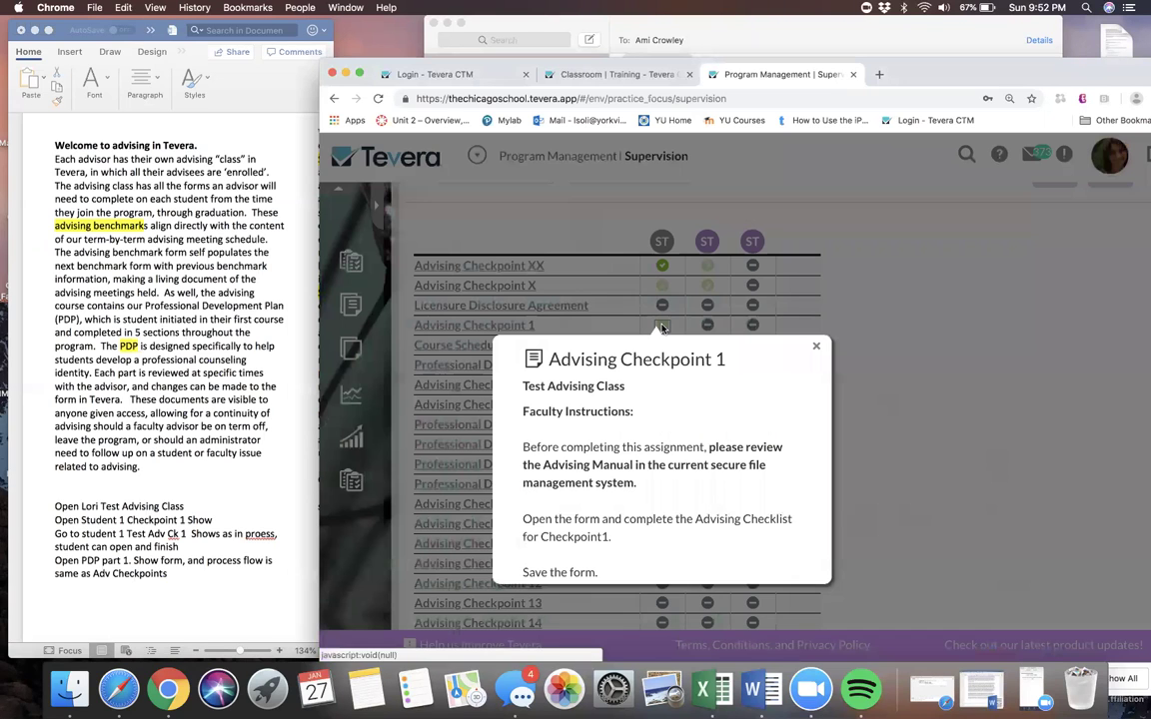
scroll(603, 441, "down", 10)
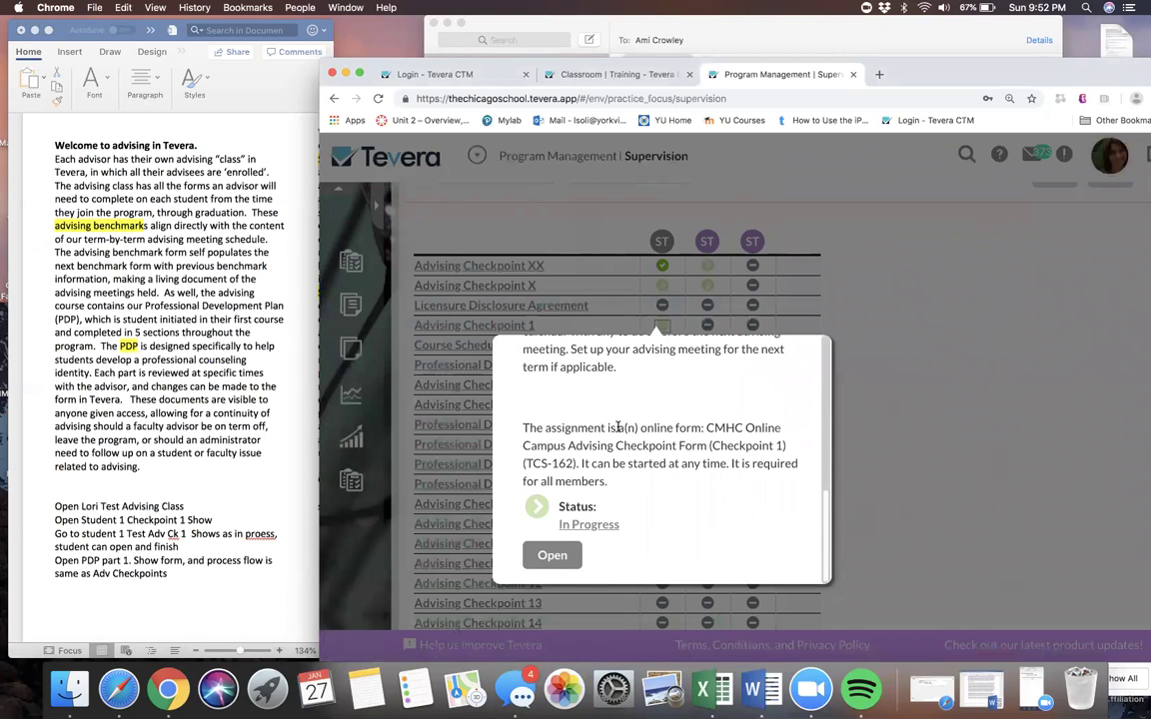
- Open the student's signed CMHC Advising Checkpoint Form and skim its upper sections
left_click(552, 555)
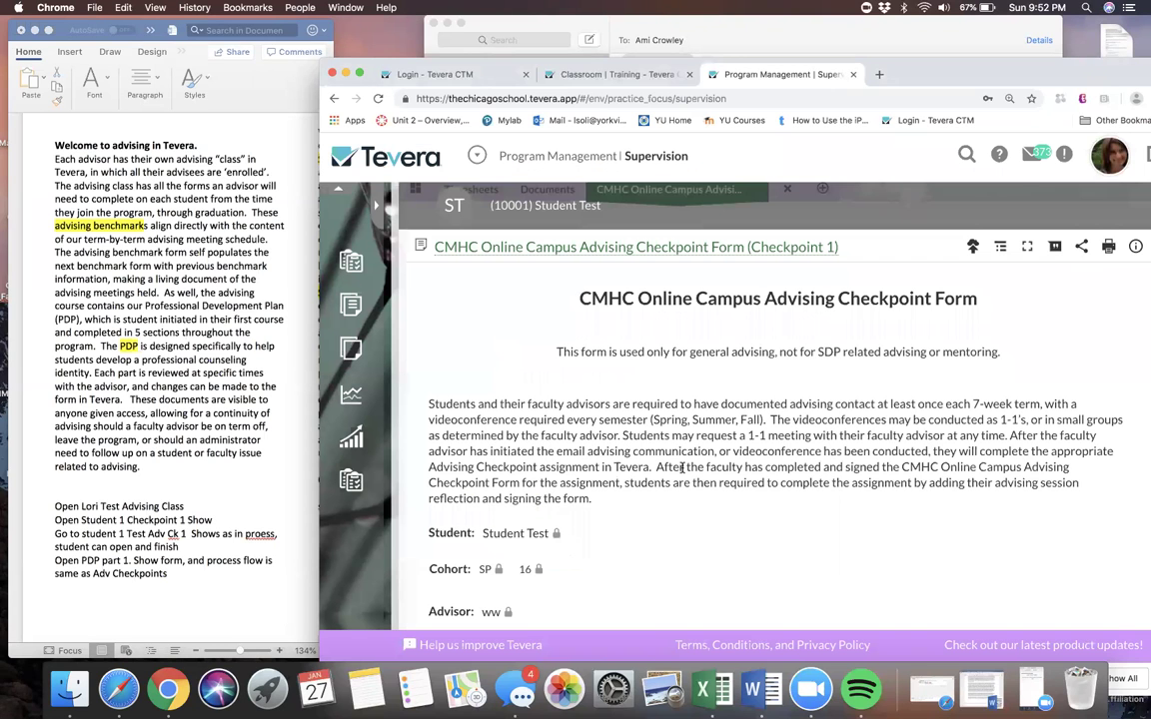
scroll(683, 467, "down", 4)
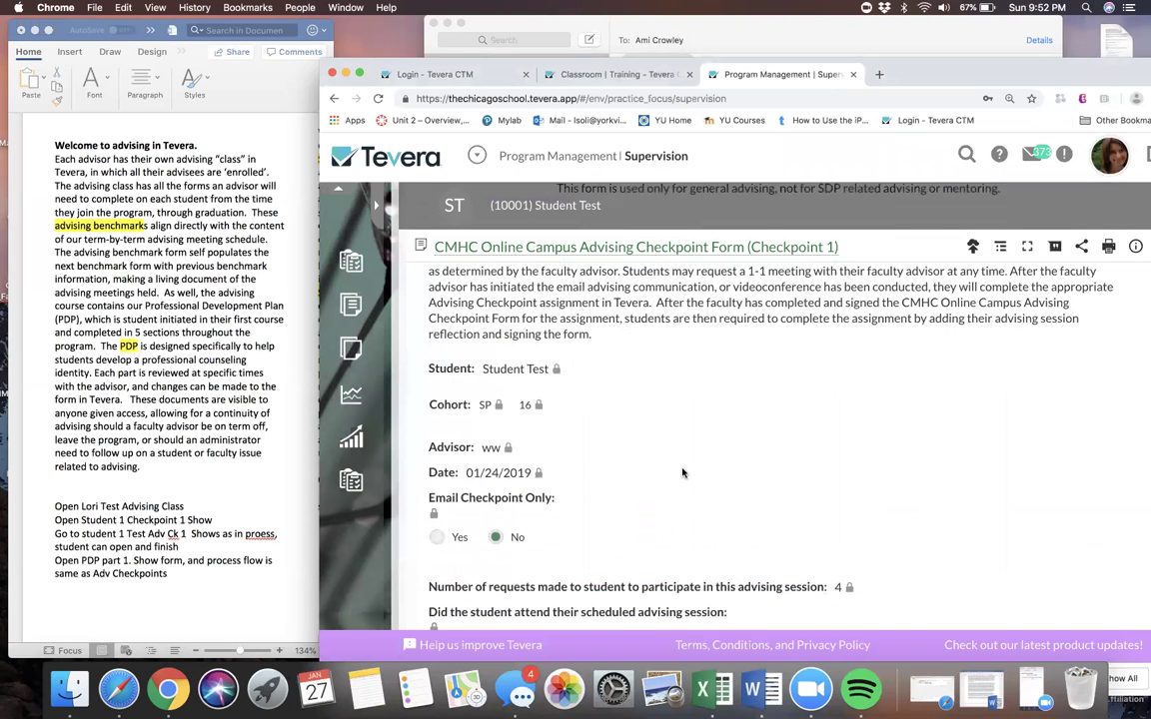
scroll(682, 473, "down", 8)
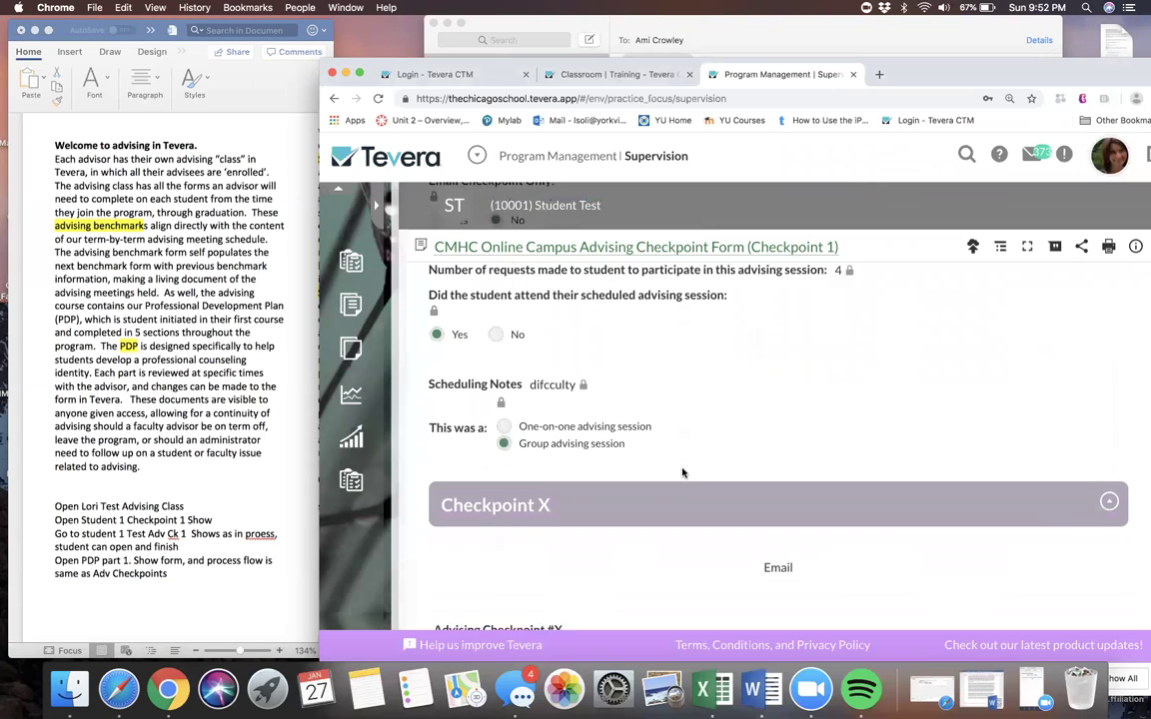
scroll(682, 472, "down", 4)
scroll(683, 473, "up", 7)
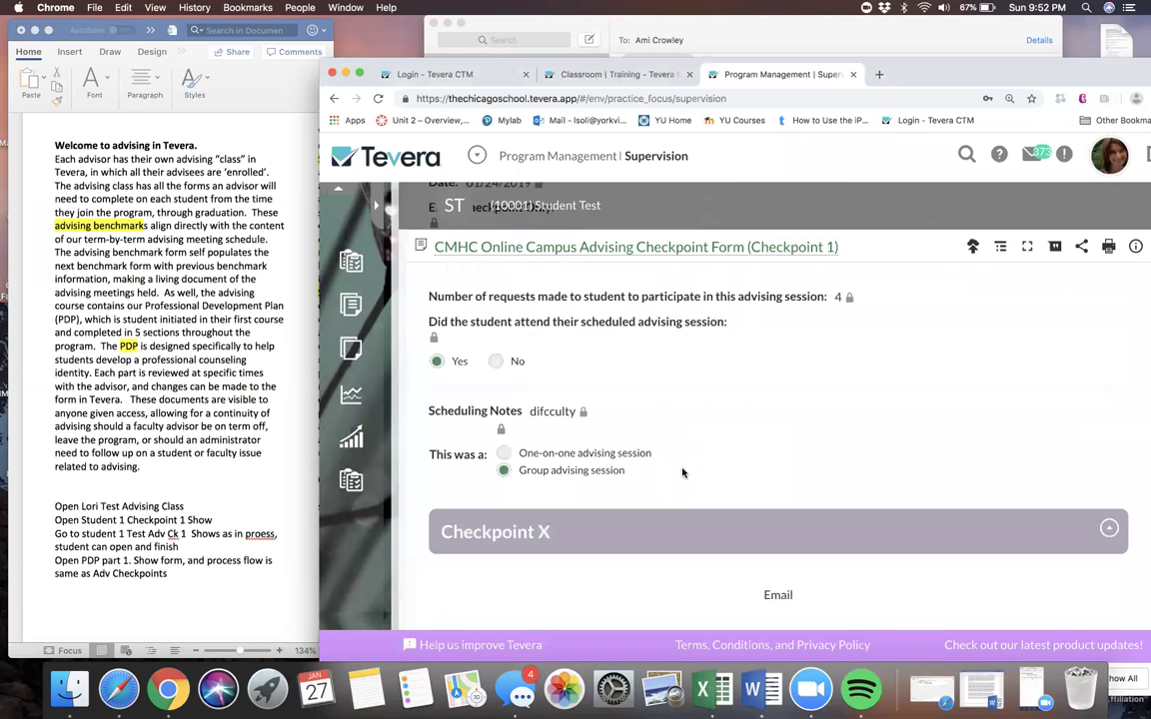
scroll(683, 472, "up", 5)
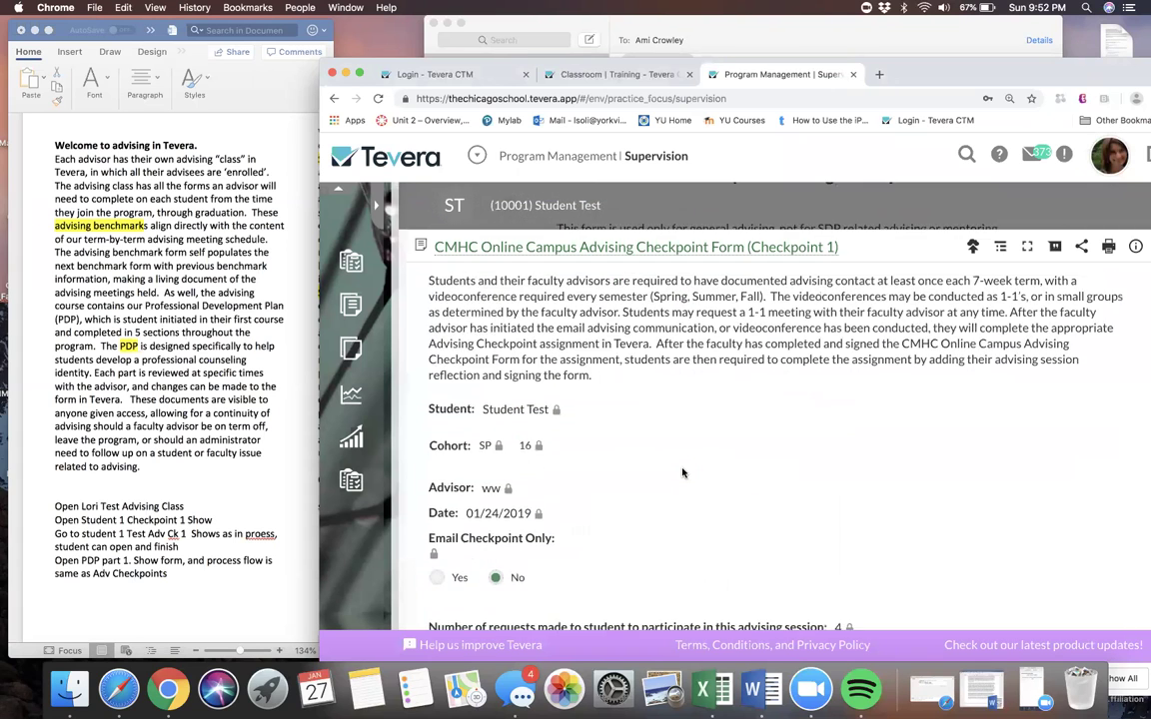
scroll(682, 473, "up", 4)
- Scroll the form down to its Signatures, then go to the Classroom Training assignments
scroll(682, 469, "down", 3)
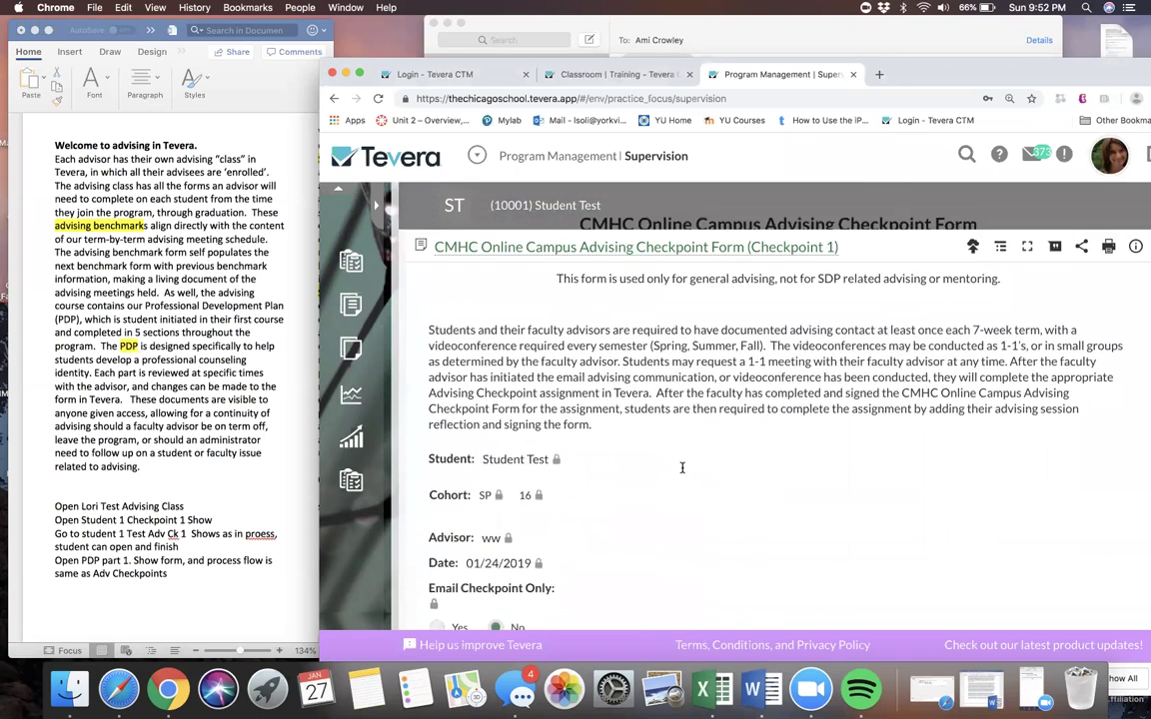
scroll(682, 468, "down", 10)
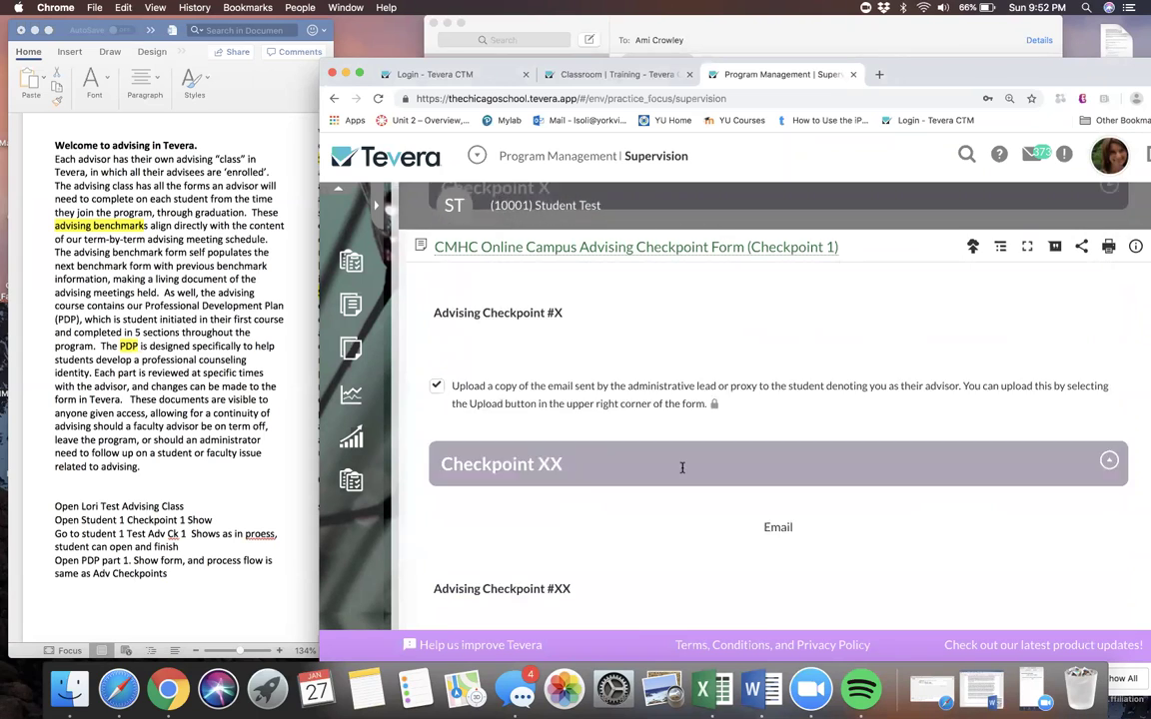
scroll(682, 470, "down", 10)
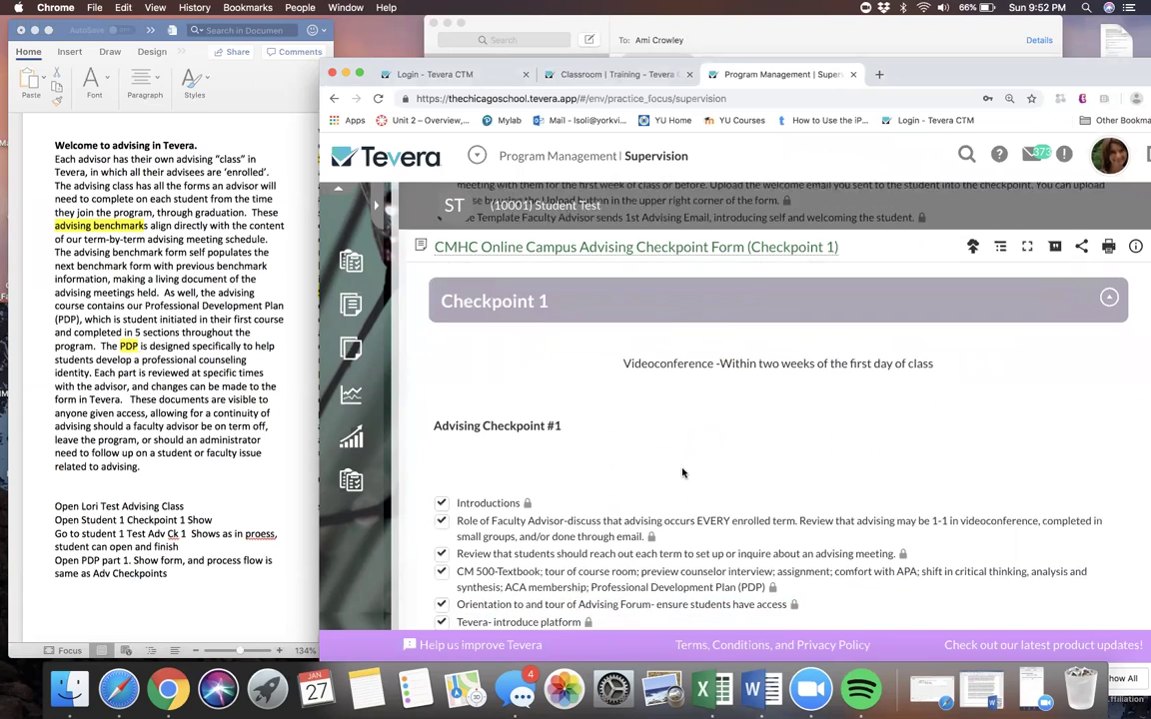
scroll(682, 472, "down", 3)
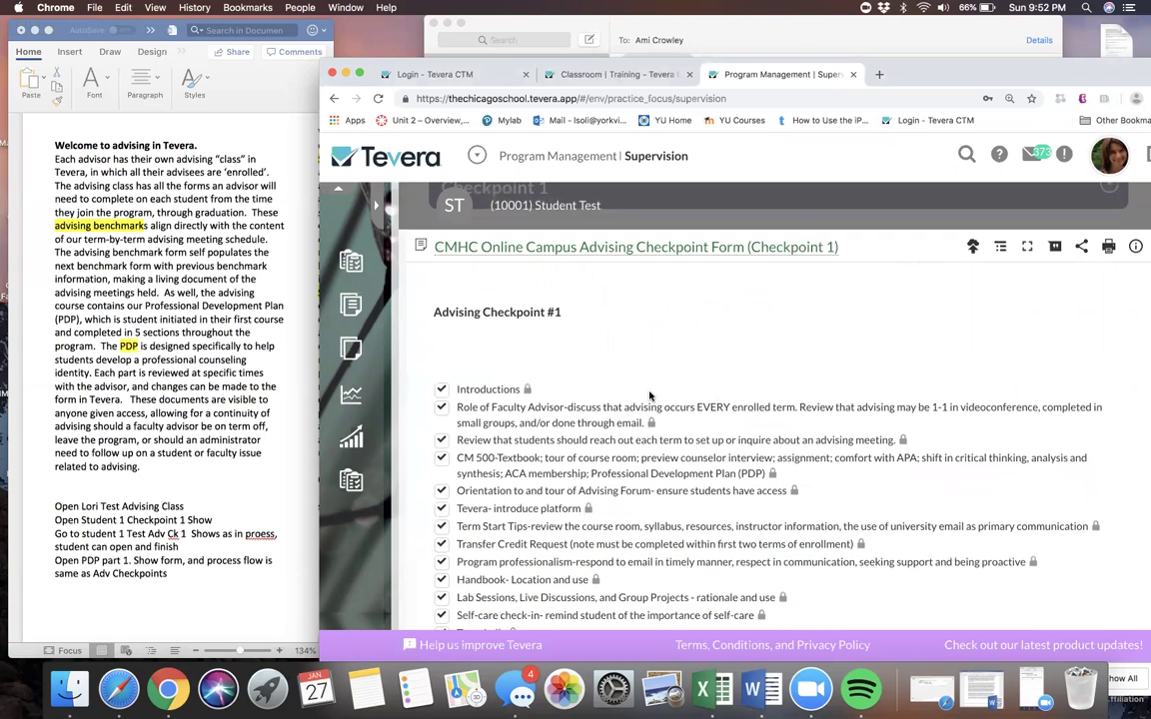
scroll(600, 511, "down", 6)
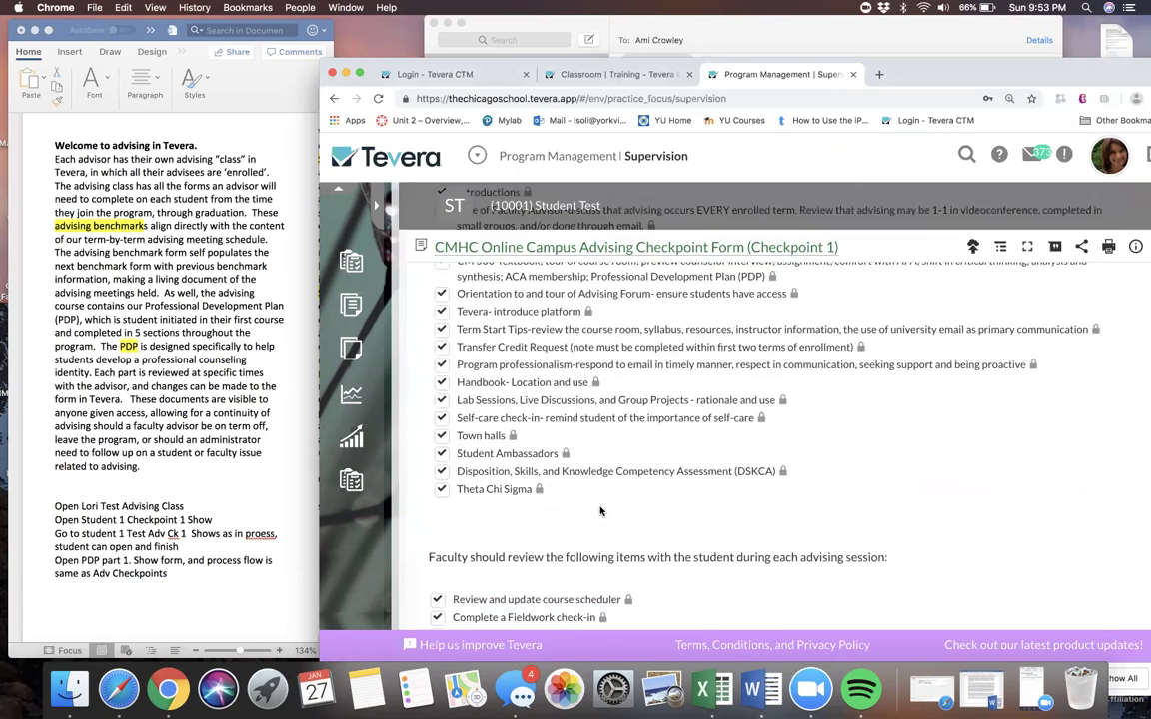
scroll(601, 511, "down", 6)
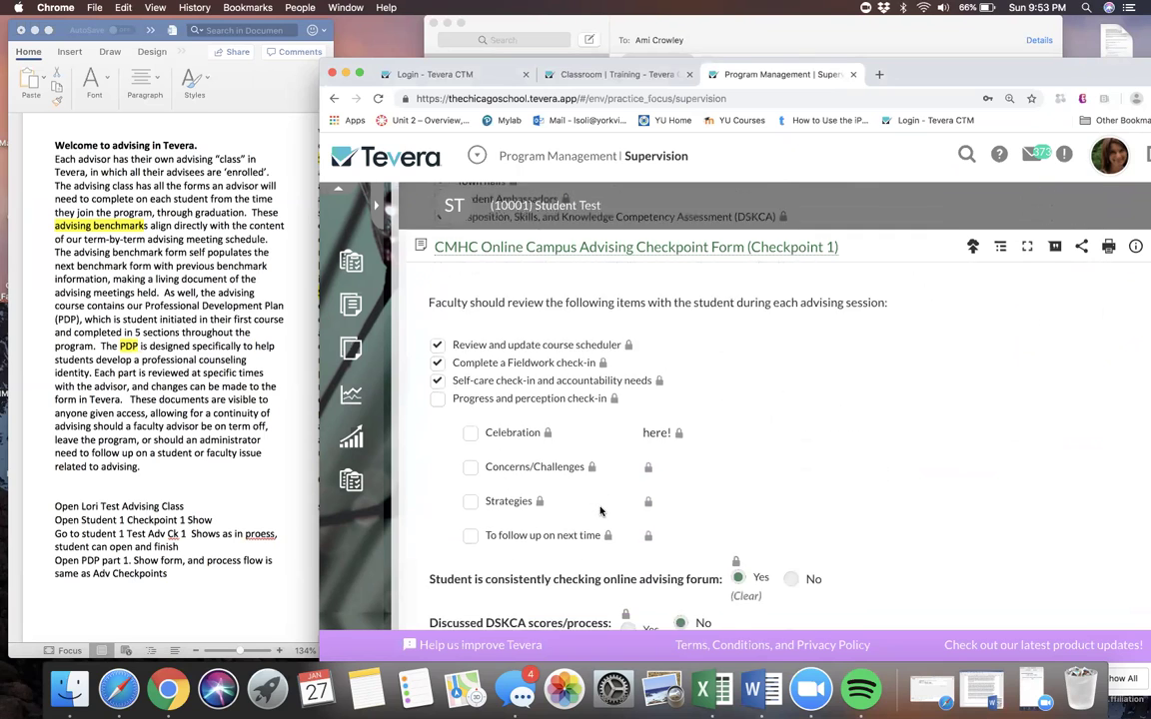
scroll(687, 468, "down", 7)
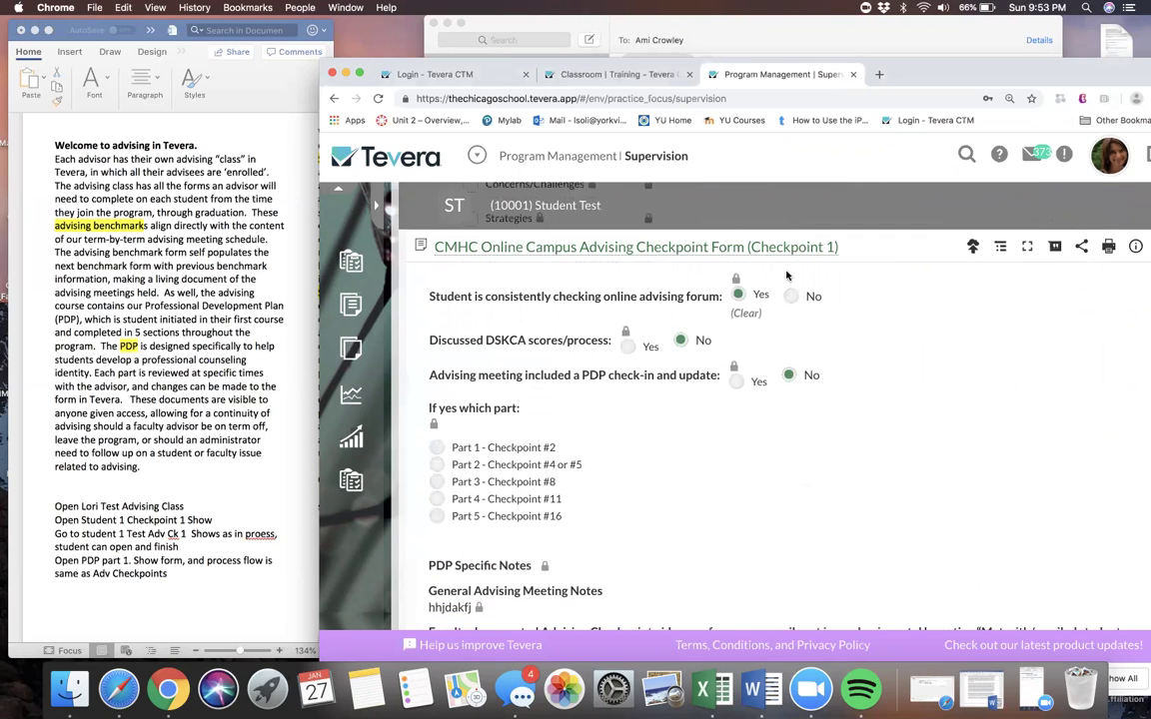
scroll(626, 524, "down", 9)
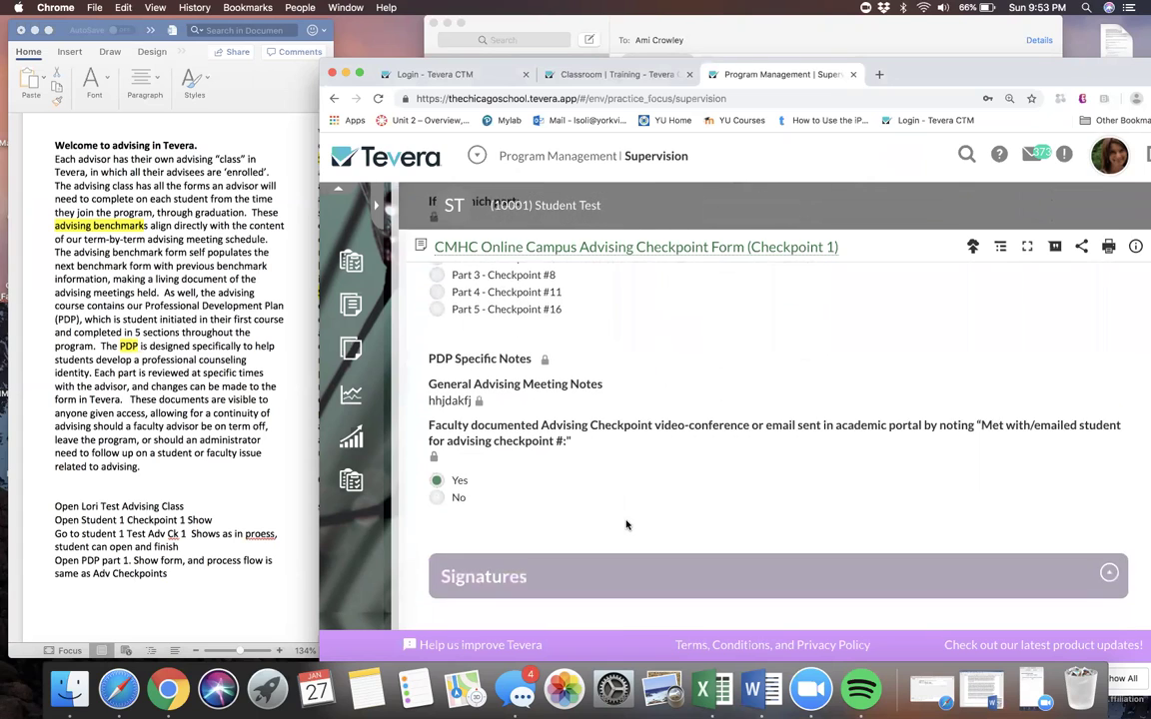
scroll(626, 524, "down", 1)
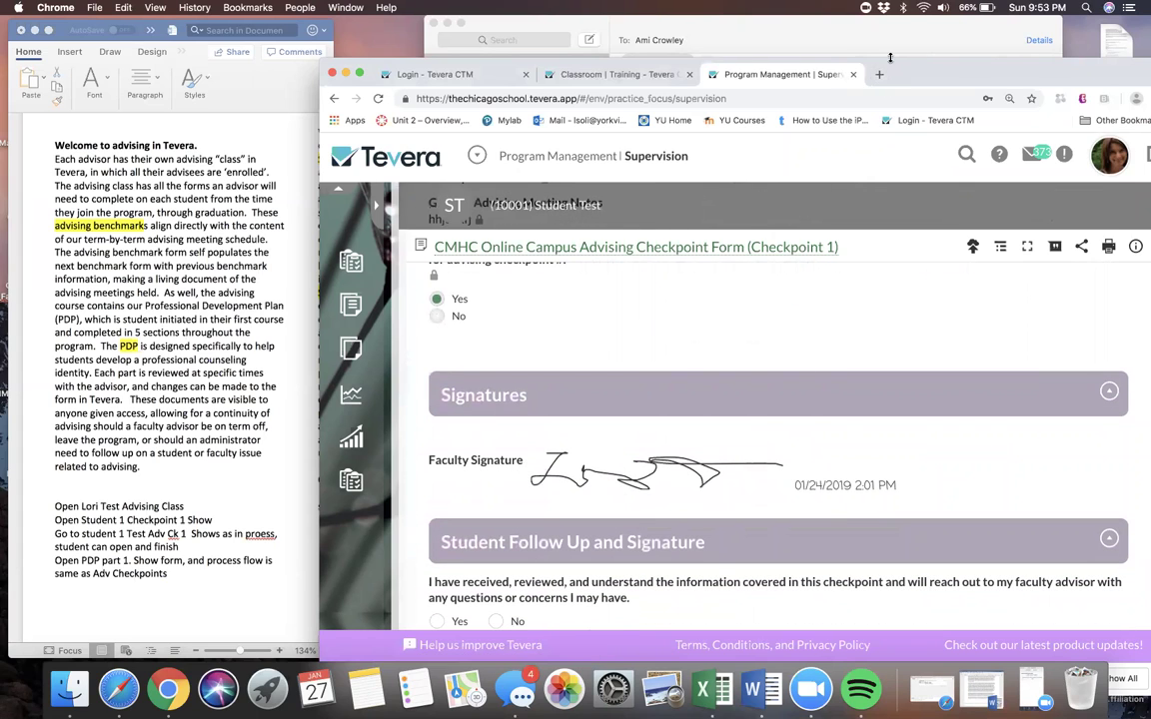
left_click(650, 76)
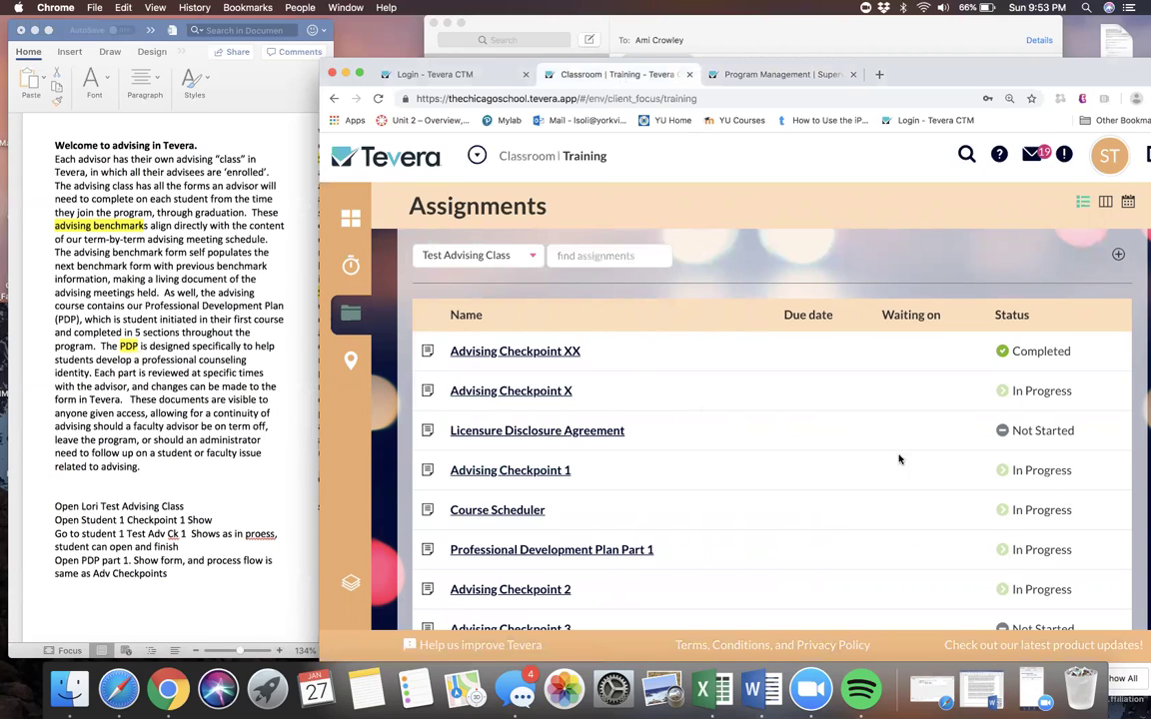
- Expand Advising Checkpoint 1 in the student's list and try opening it, hitting a No permission alert
left_click(517, 473)
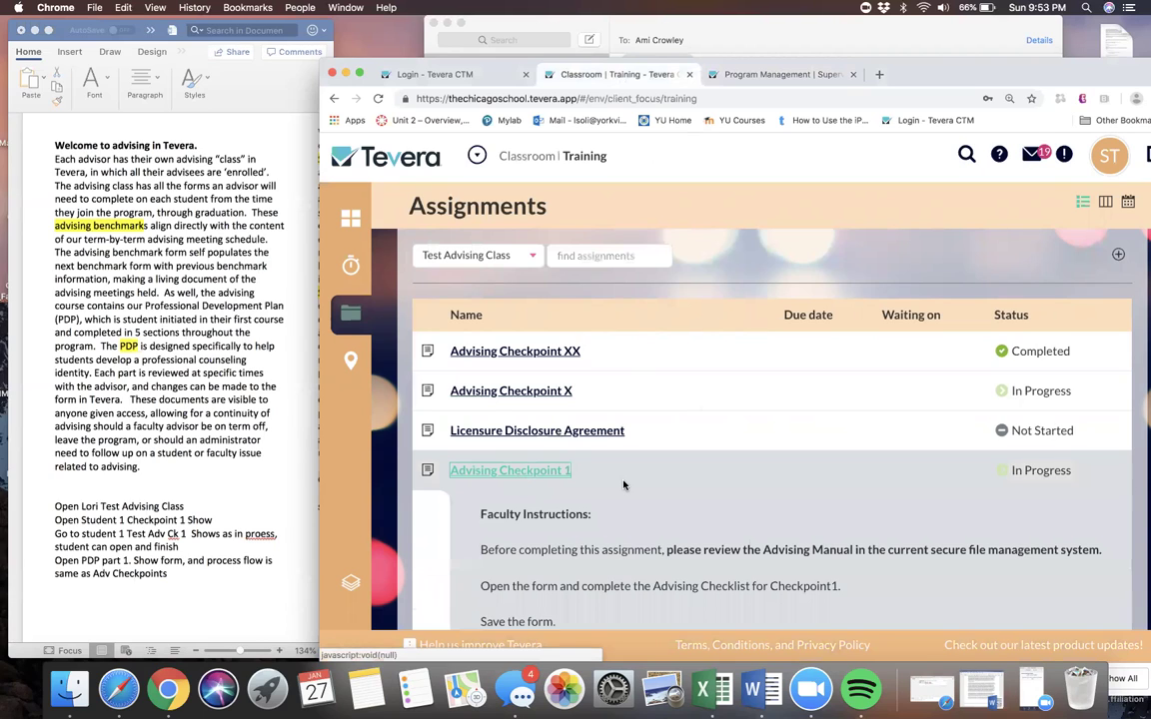
scroll(624, 486, "down", 5)
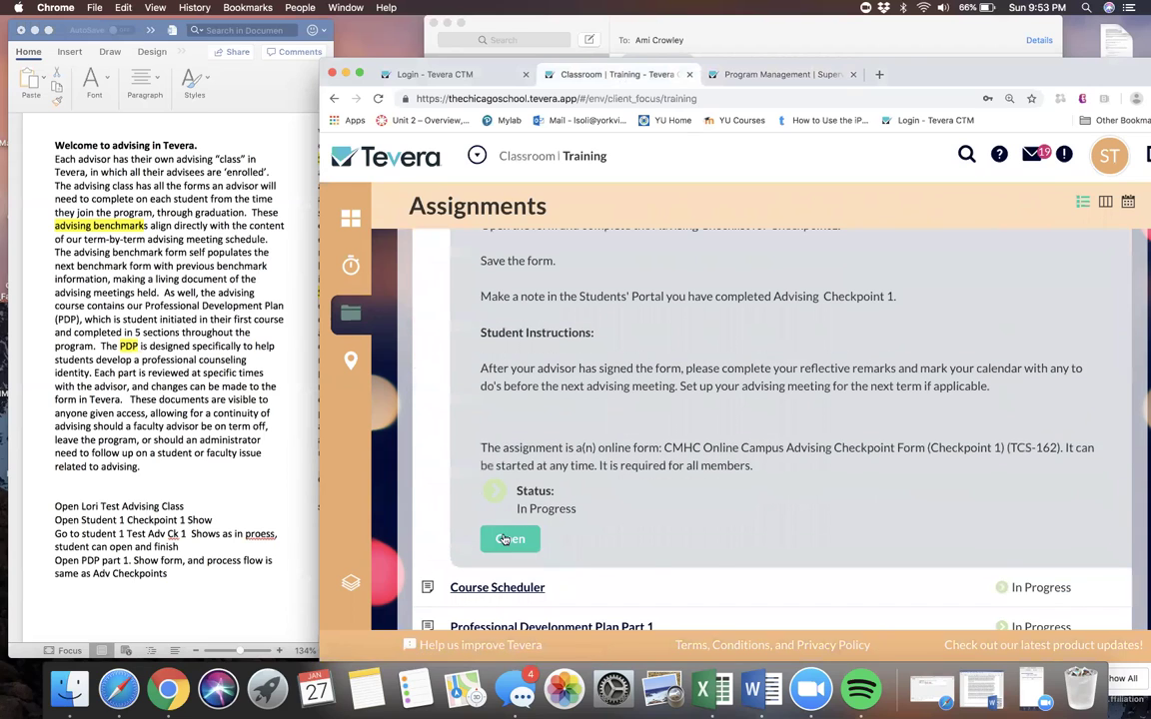
left_click(506, 540)
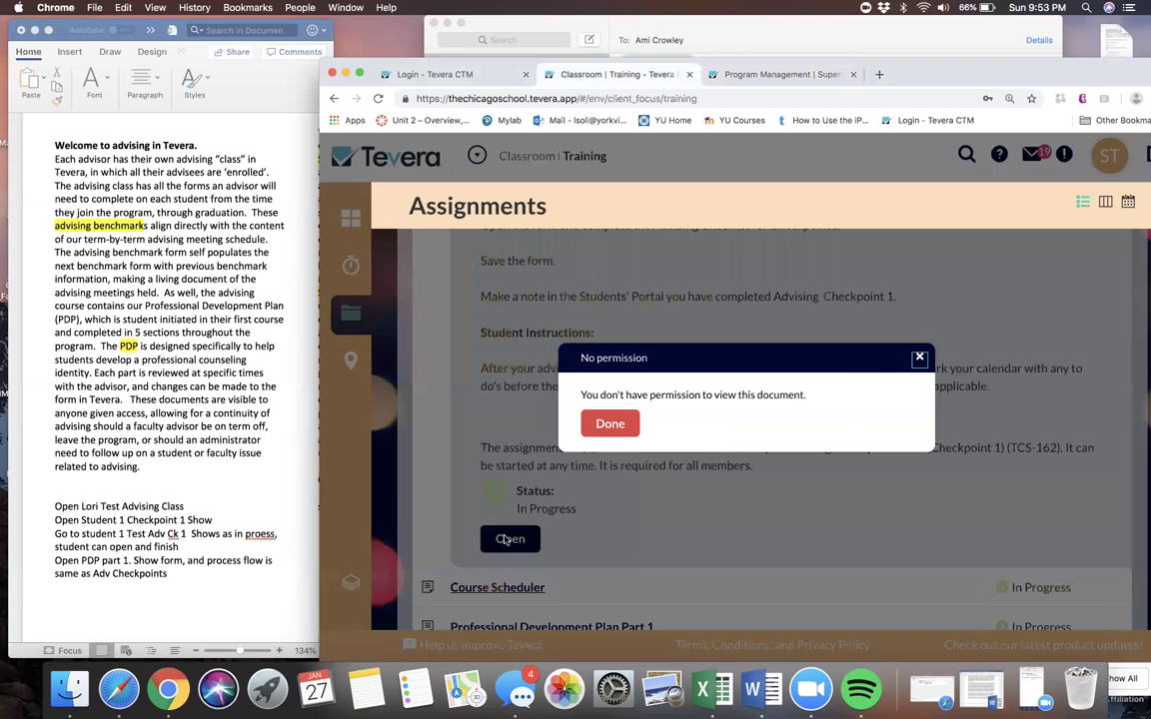
- Dismiss the No permission alert and reach support's My requests page via Help Me > Contact Support
left_click(920, 359)
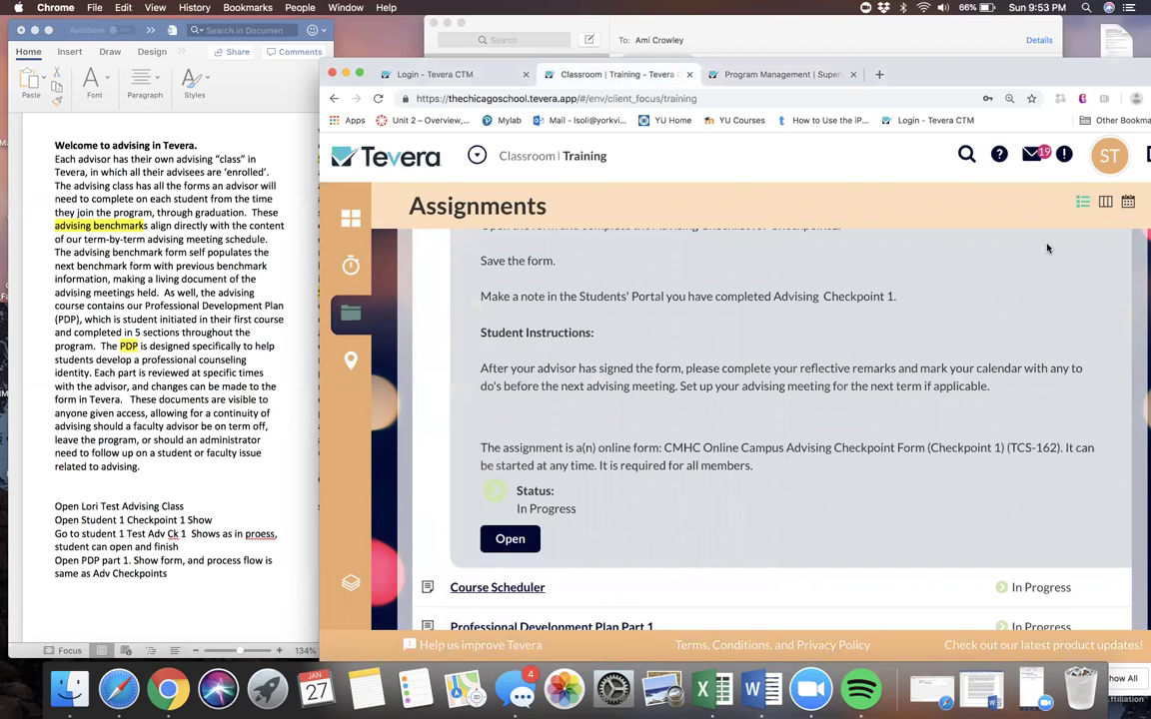
left_click(999, 156)
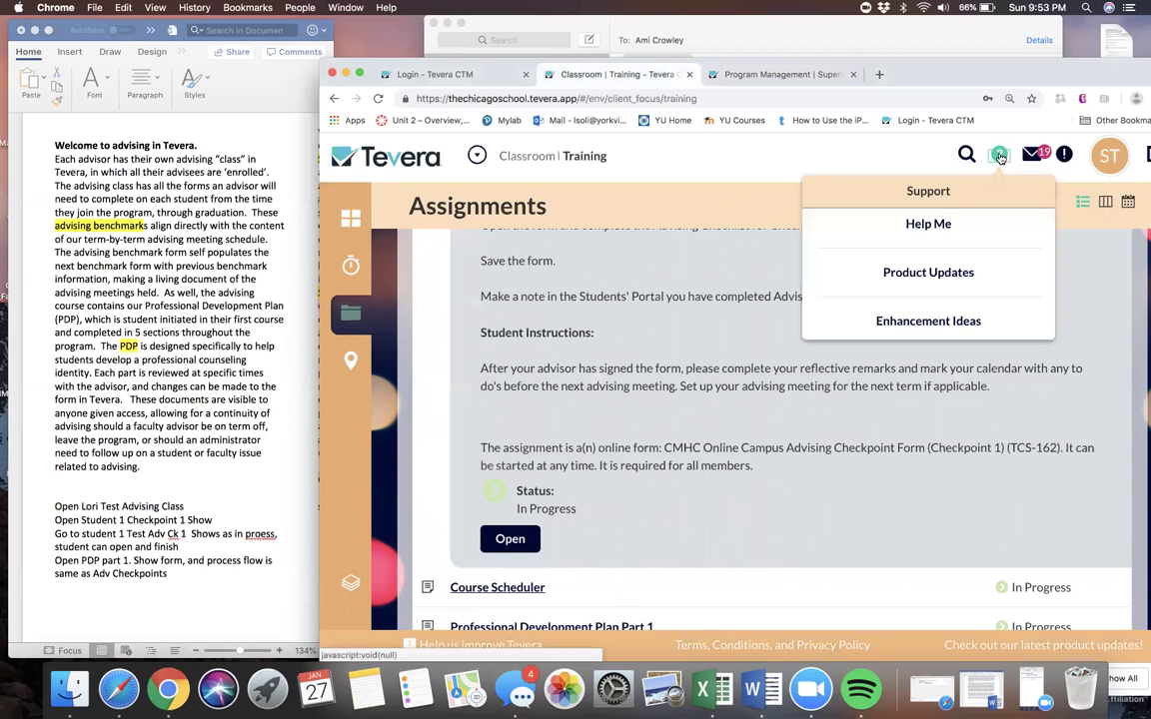
left_click(941, 226)
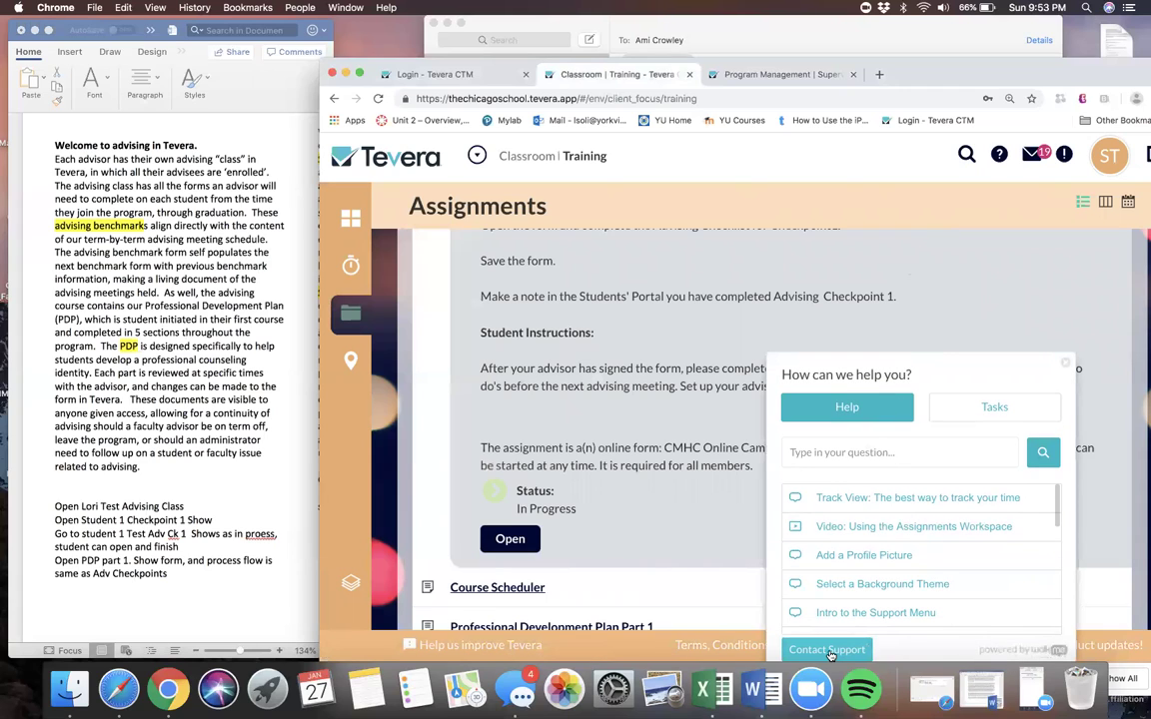
left_click(827, 650)
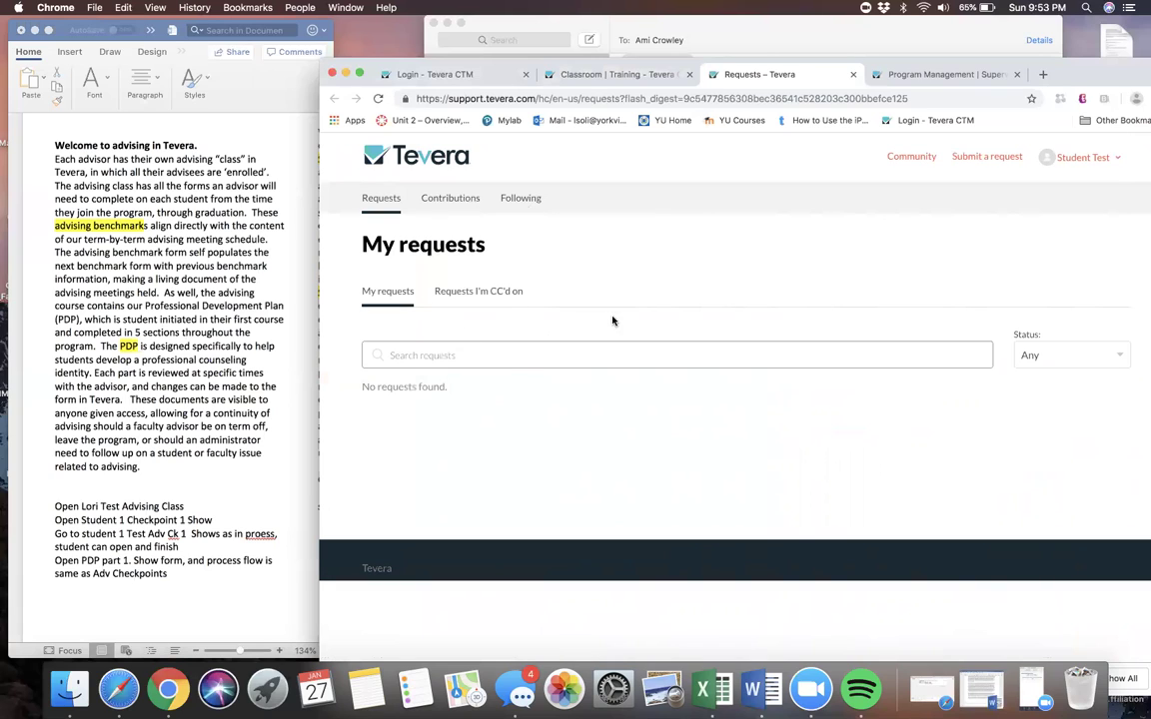
- Start a blank support request, then return to Classroom Training assignments and close the help widget
left_click(998, 161)
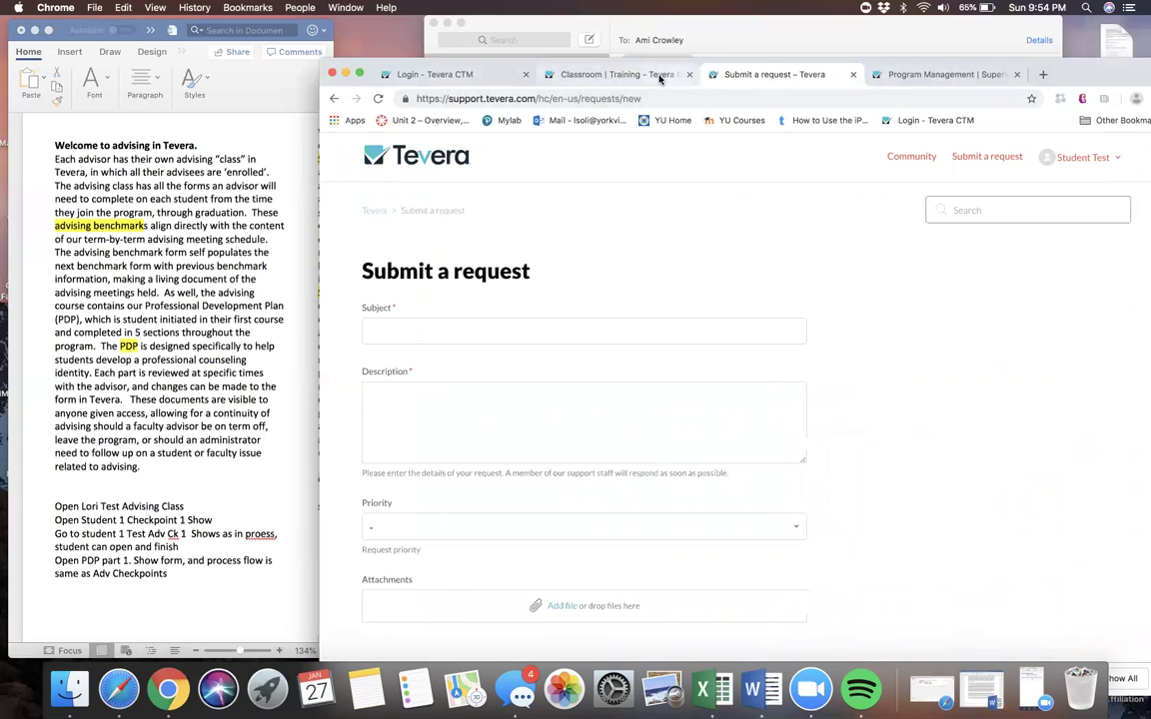
left_click(596, 74)
left_click(959, 330)
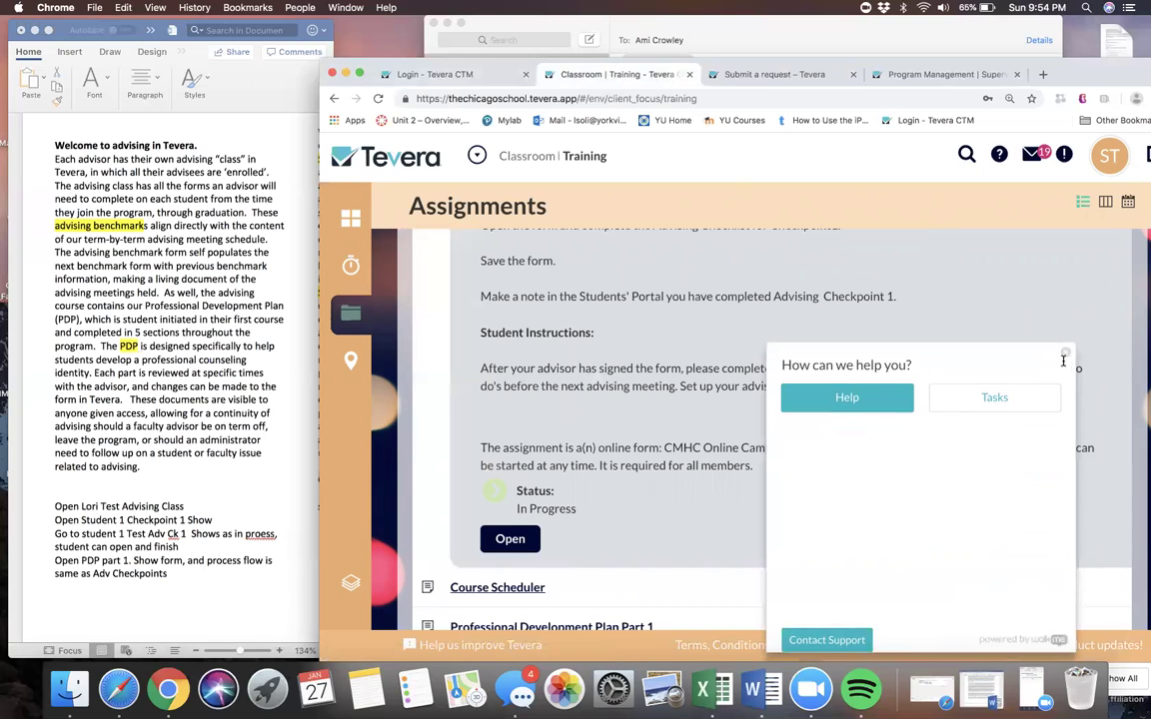
scroll(577, 219, "up", 1)
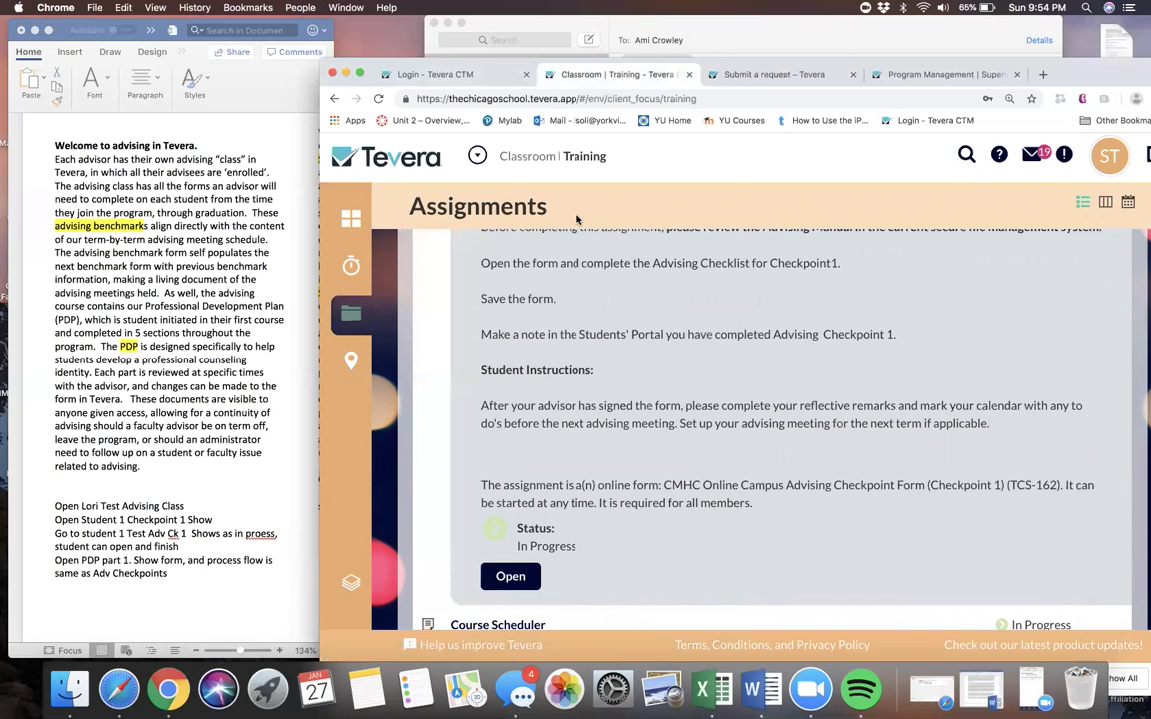
left_click(784, 73)
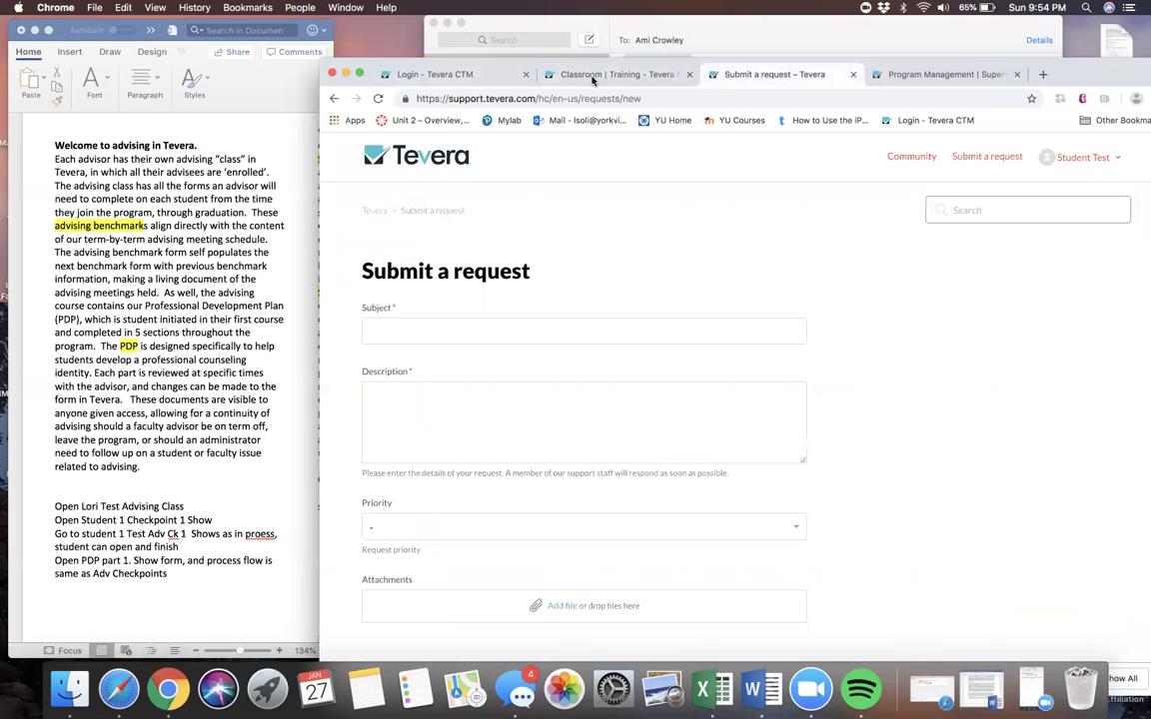
left_click(609, 73)
left_click(759, 74)
left_click(925, 75)
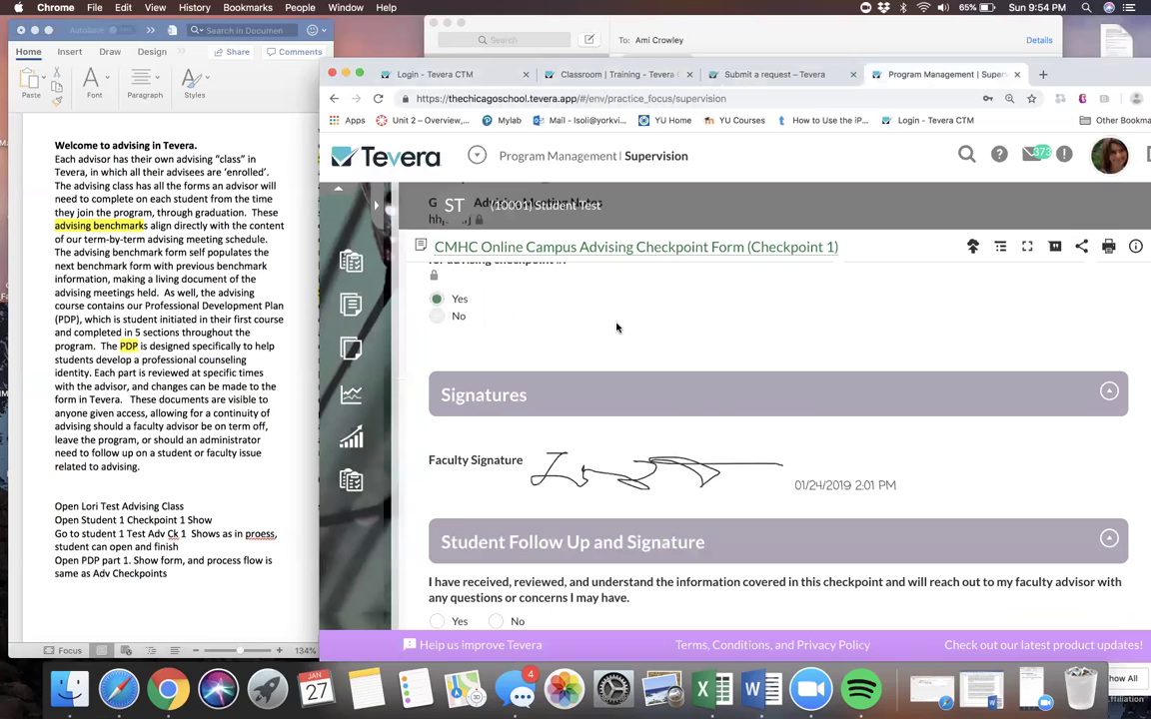
scroll(616, 327, "up", 15)
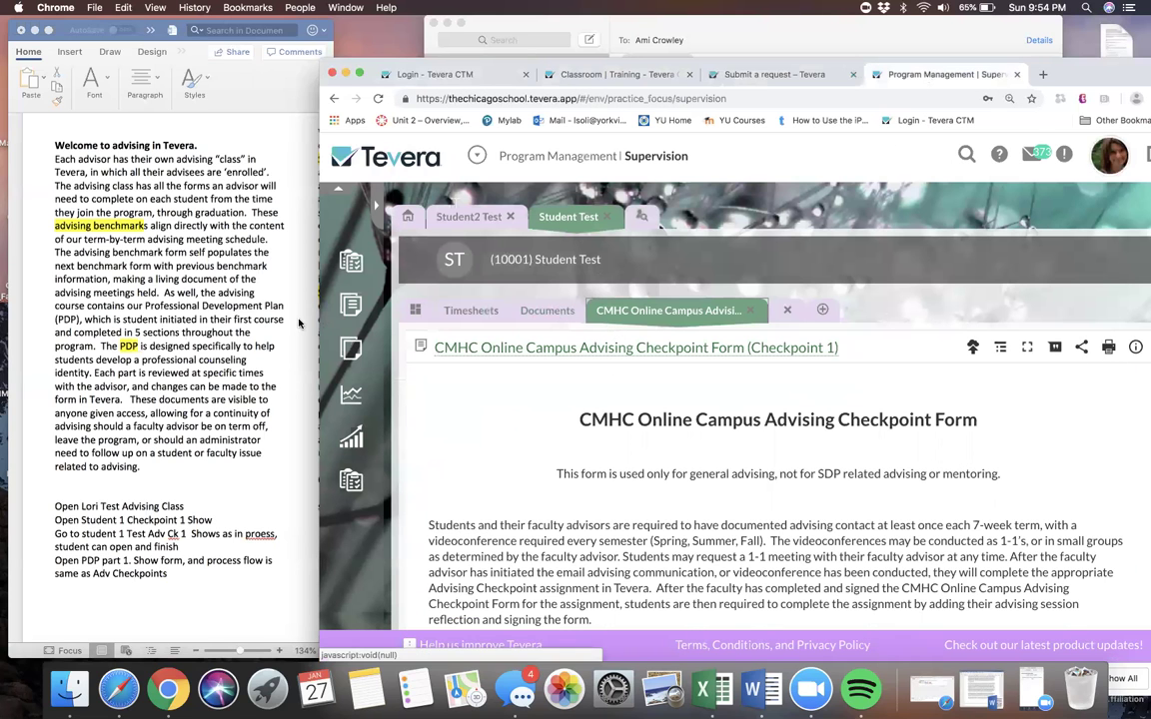
left_click(747, 314)
left_click(759, 245)
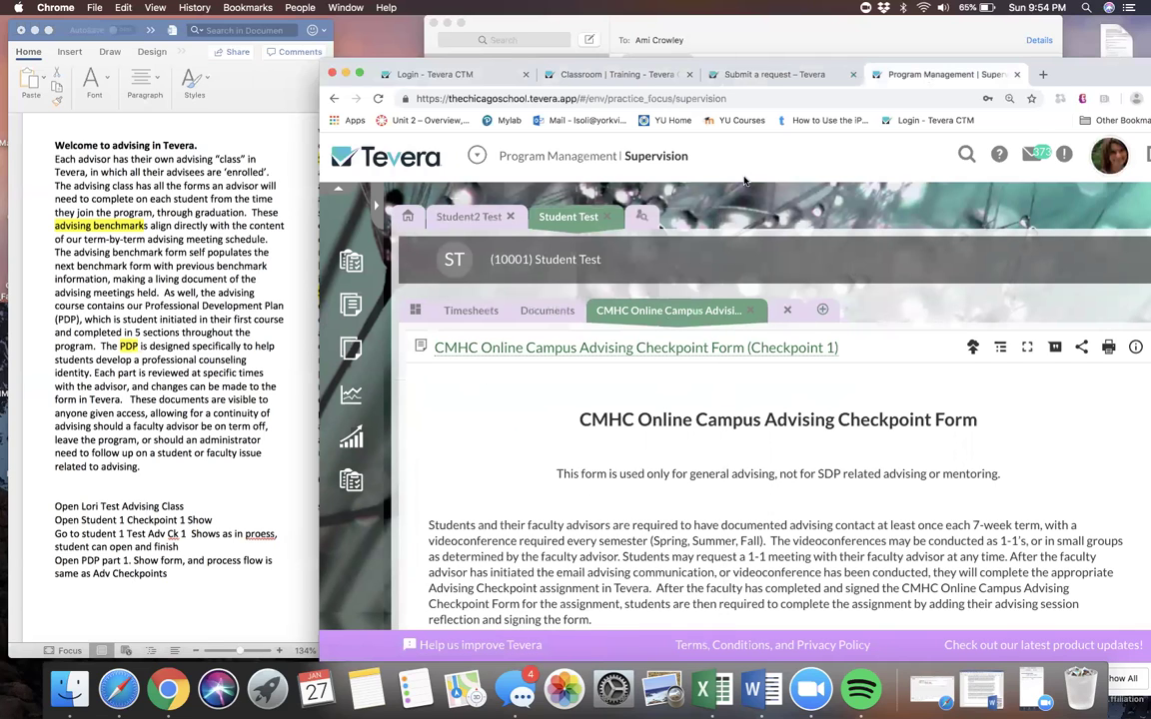
- Collapse Advising Checkpoint 1 and expand Professional Development Plan Part 1 in the student's Assignments list
left_click(579, 73)
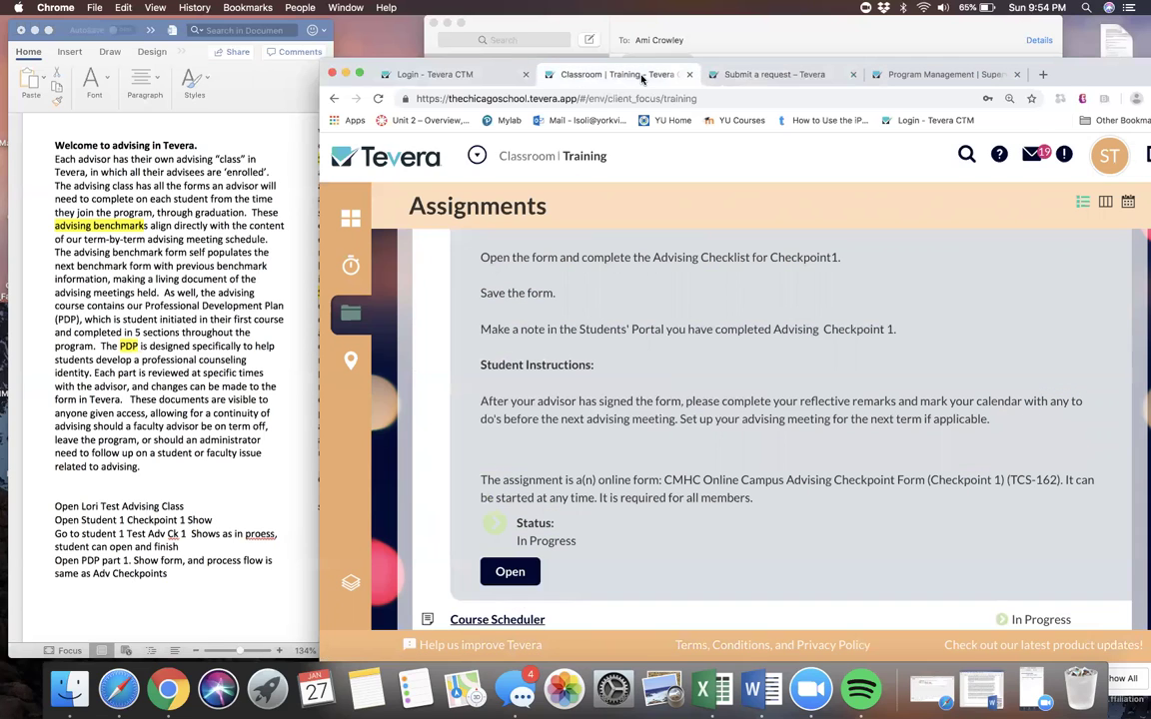
scroll(604, 334, "up", 3)
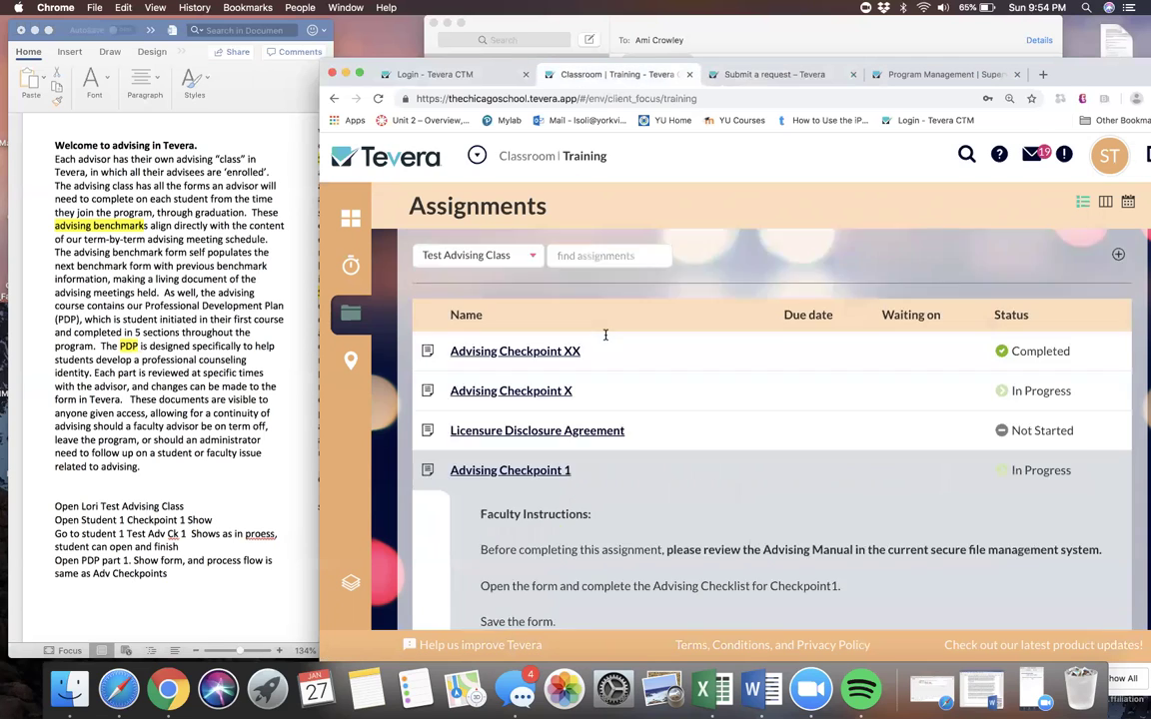
left_click(427, 470)
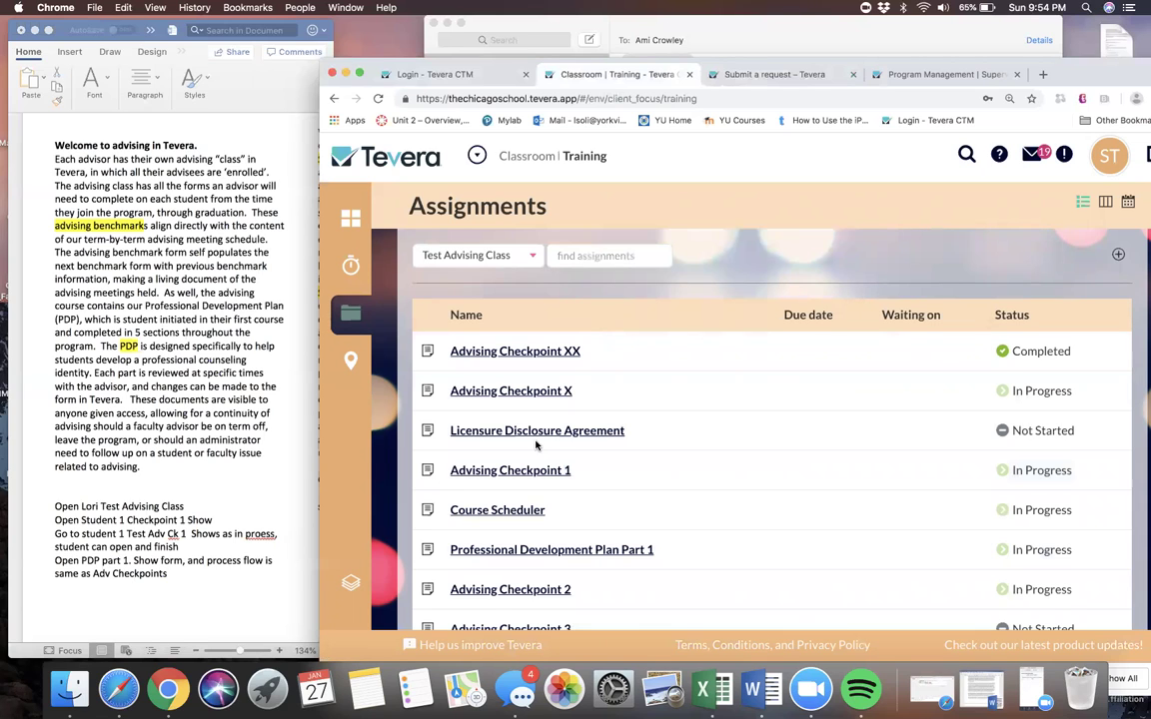
scroll(537, 446, "down", 3)
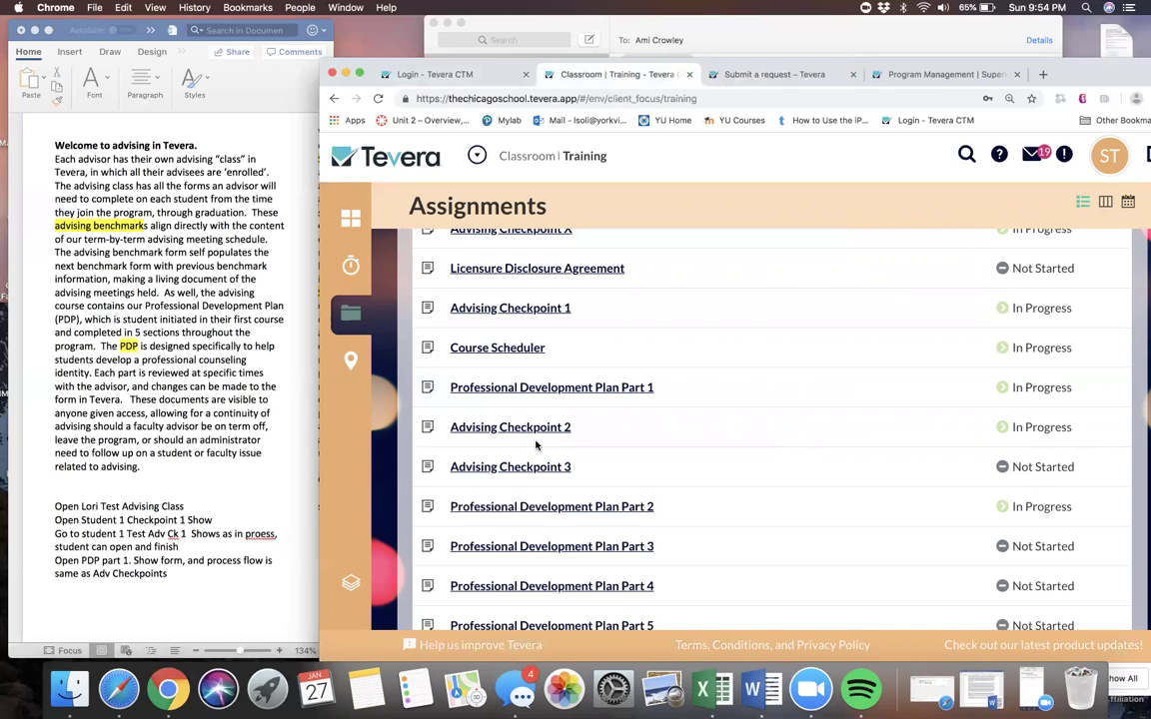
left_click(598, 390)
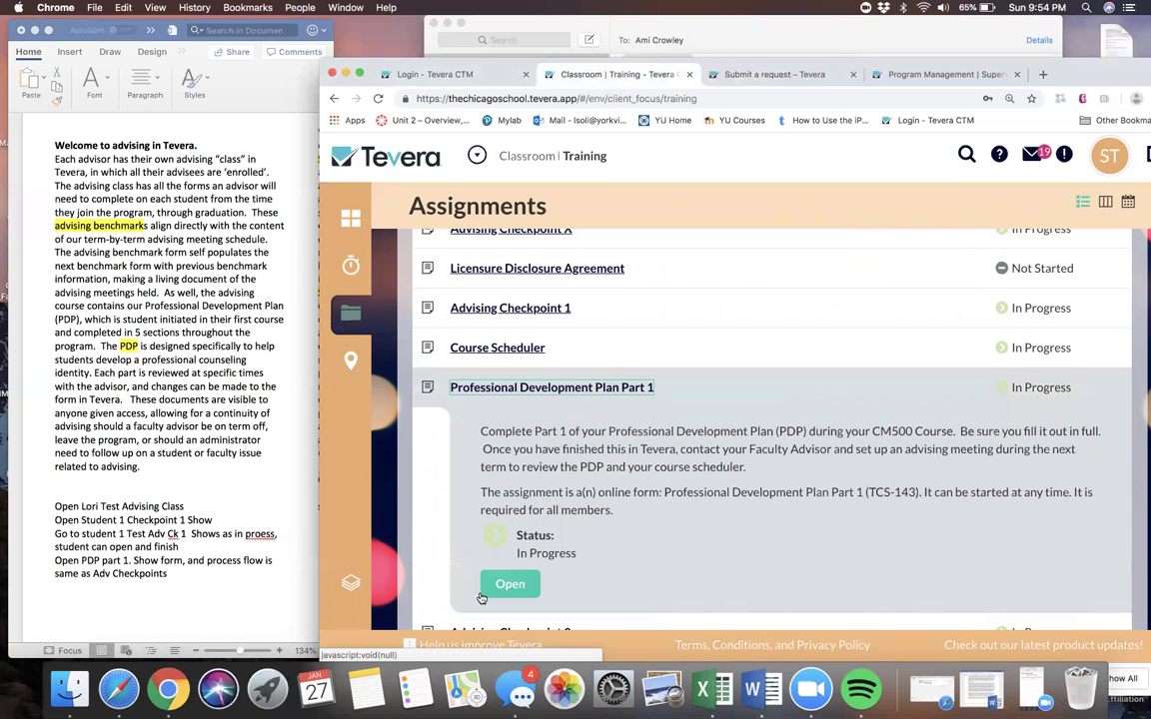
- Open the Professional Development Plan Part 1 form and scroll through its opening sections
left_click(489, 588)
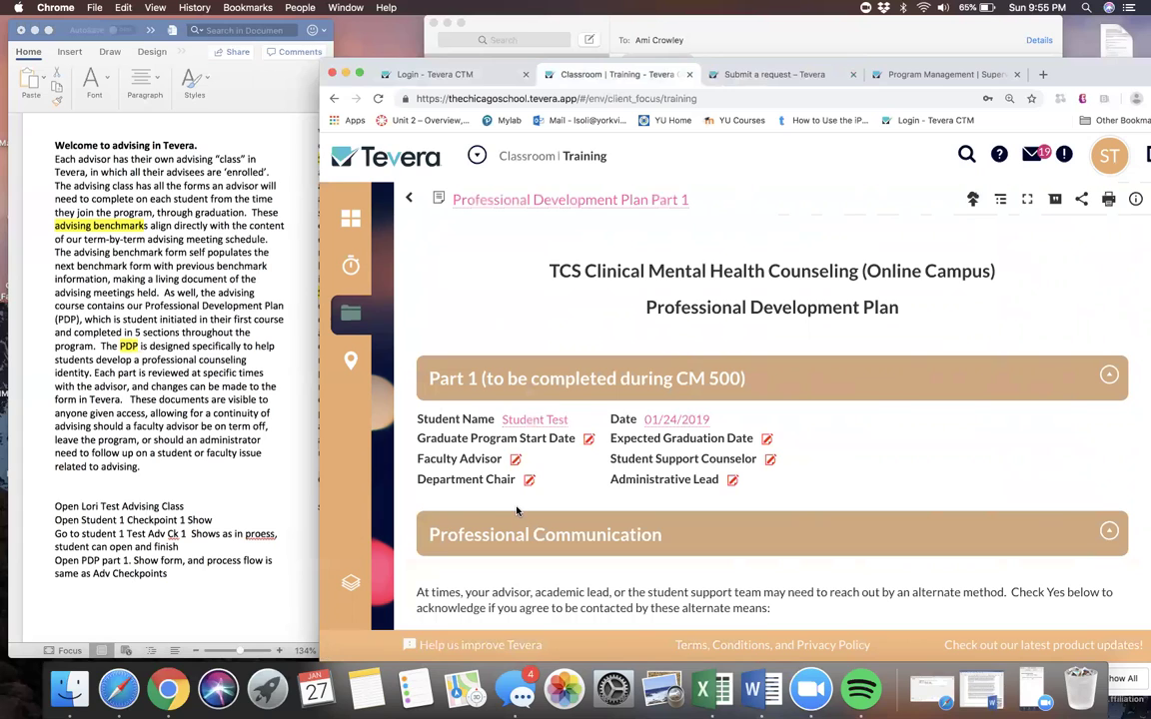
scroll(516, 511, "down", 1)
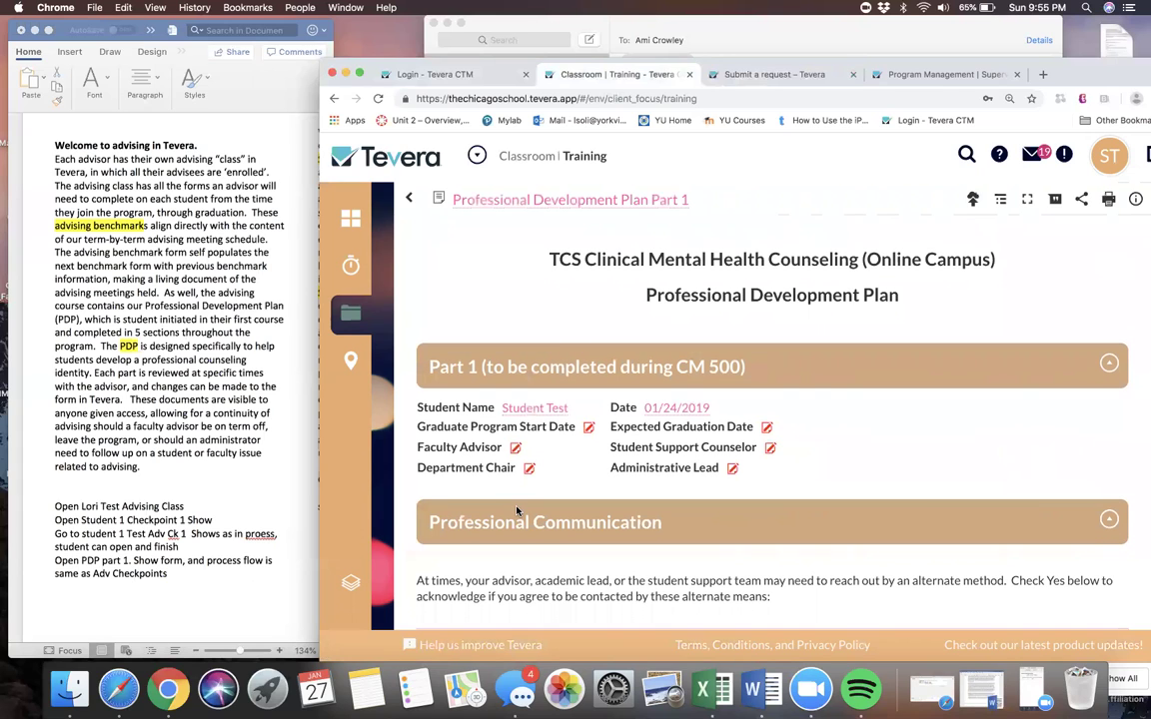
scroll(517, 511, "down", 3)
scroll(516, 510, "up", 3)
scroll(516, 511, "down", 3)
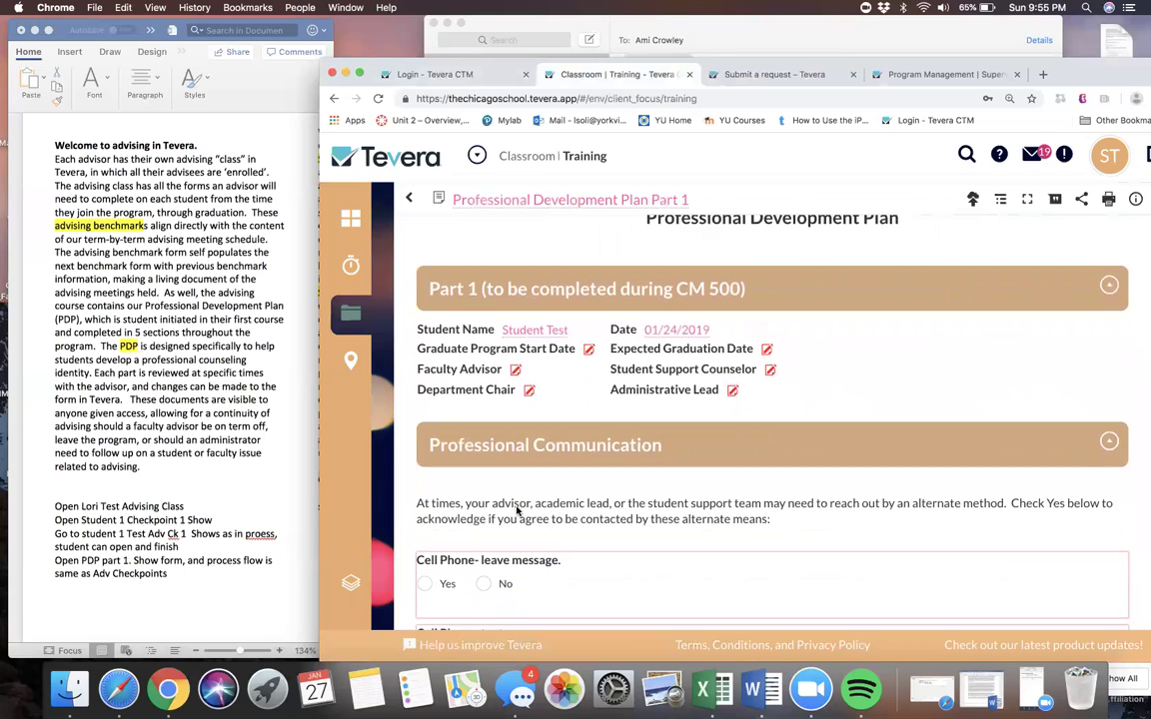
scroll(516, 510, "down", 6)
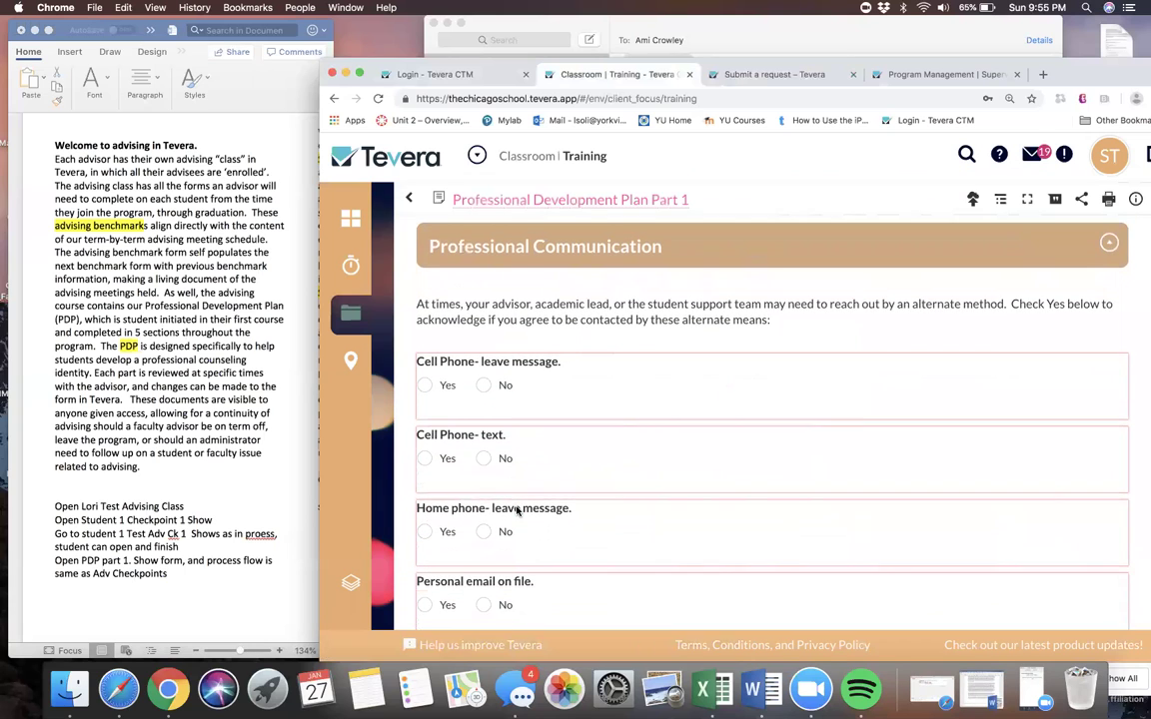
scroll(516, 511, "down", 1)
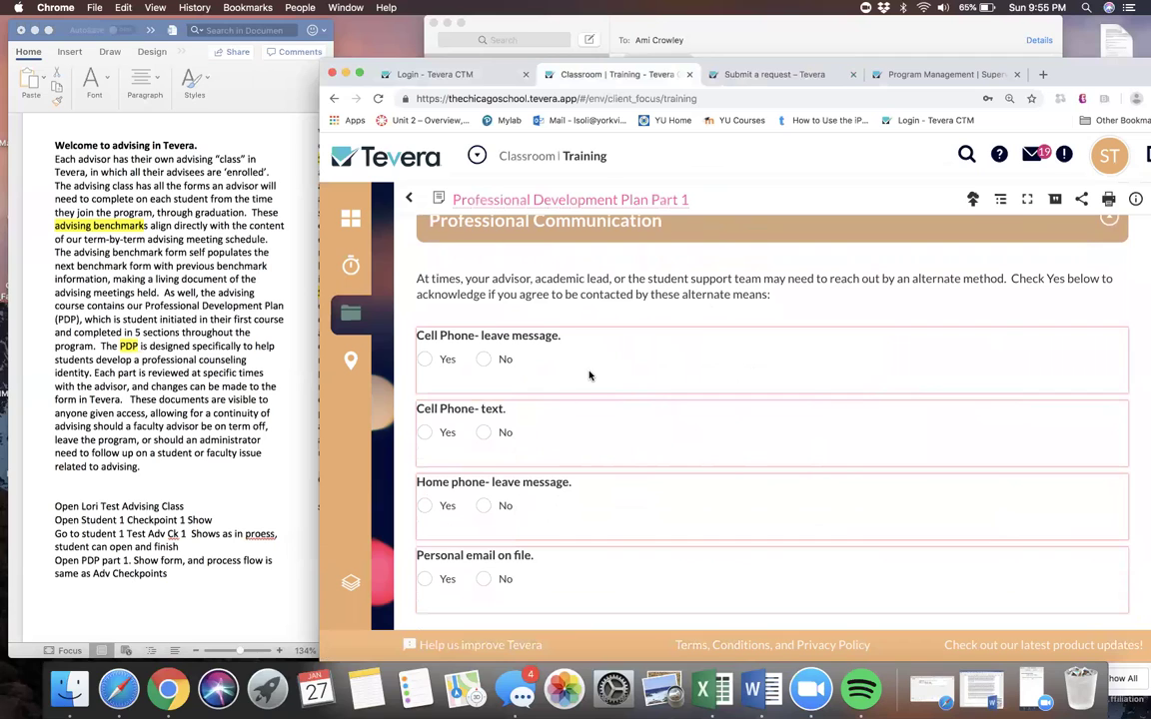
scroll(589, 376, "down", 4)
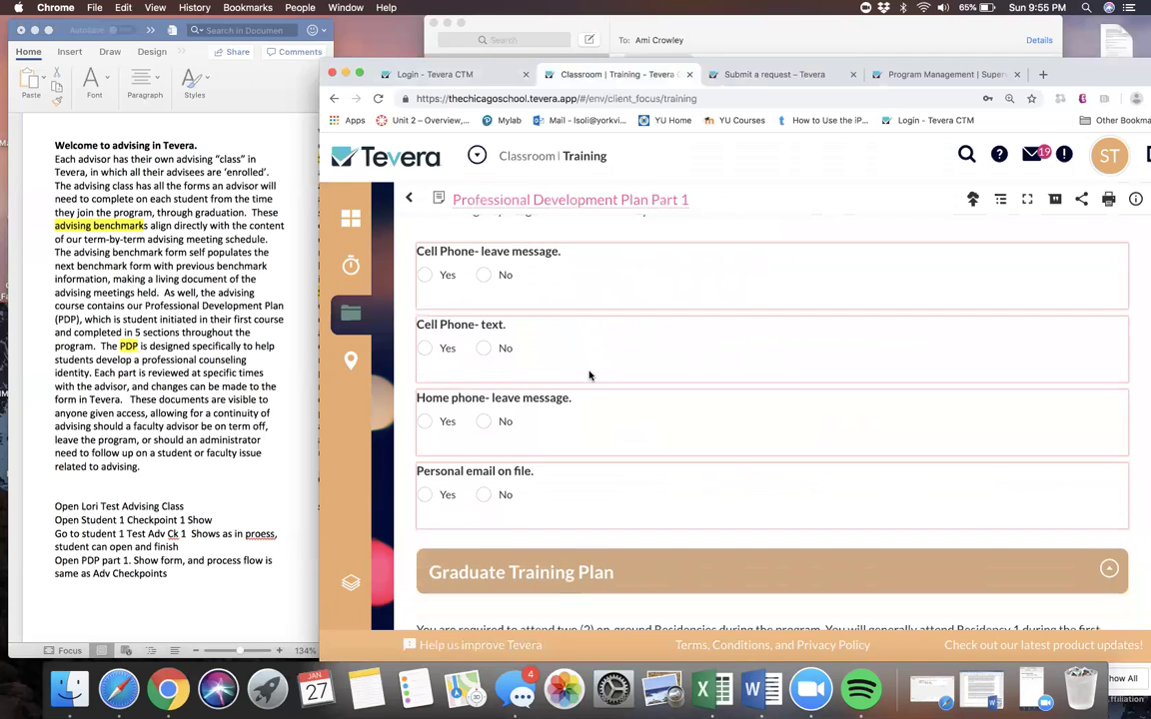
scroll(589, 375, "down", 3)
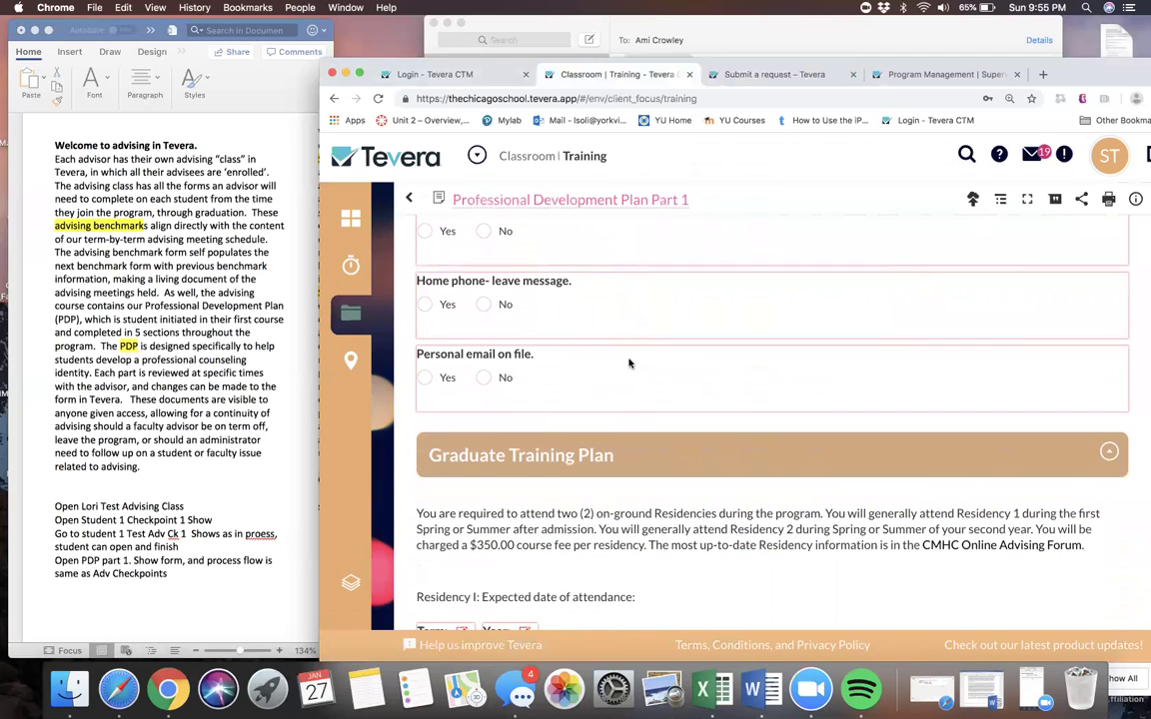
- Continue down past the State License/International Certification Plan to the Self-Reflection section
scroll(627, 371, "down", 8)
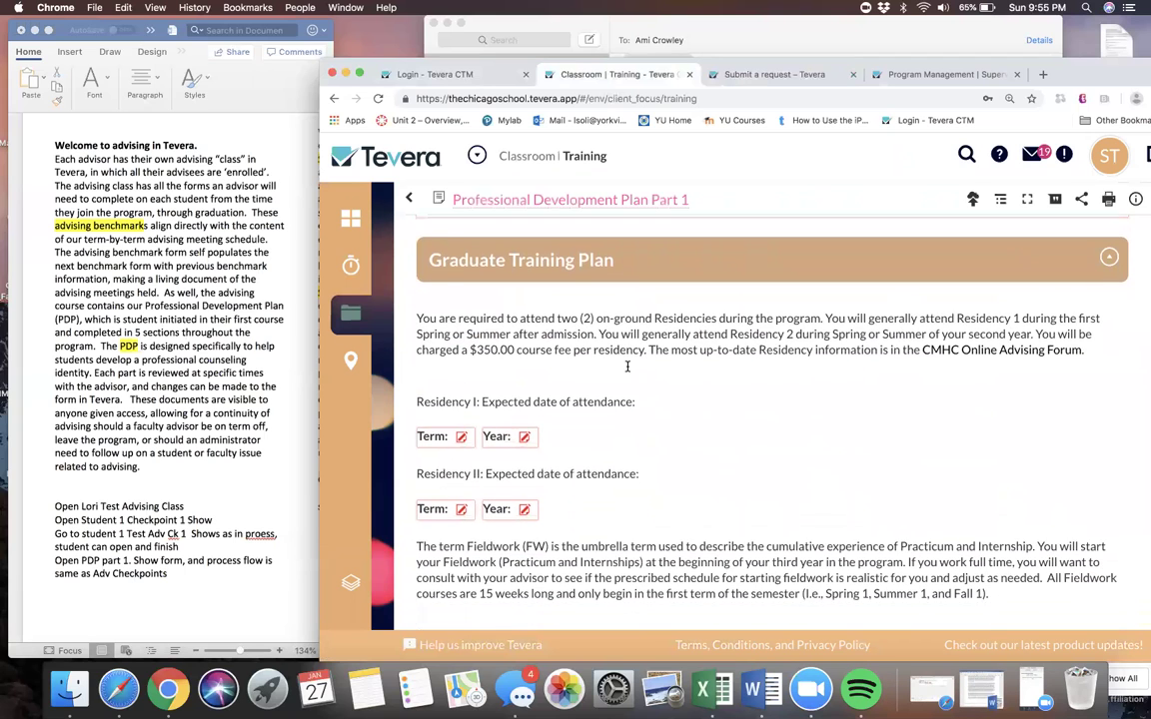
scroll(627, 371, "down", 8)
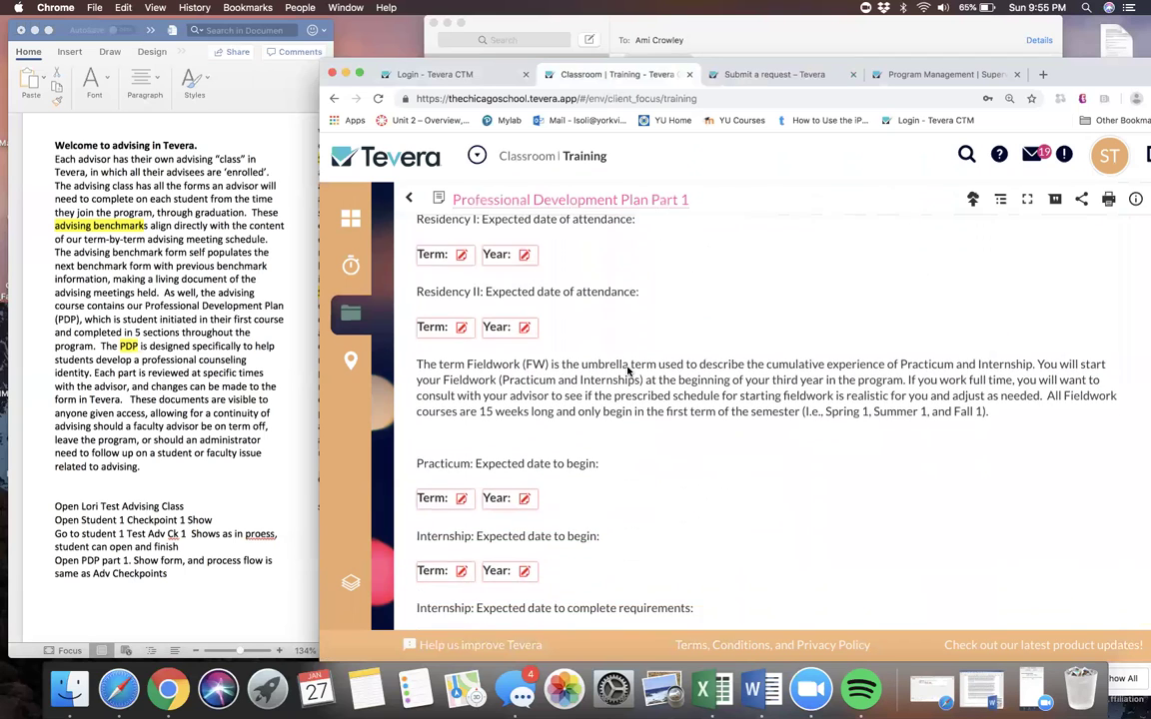
scroll(627, 371, "down", 15)
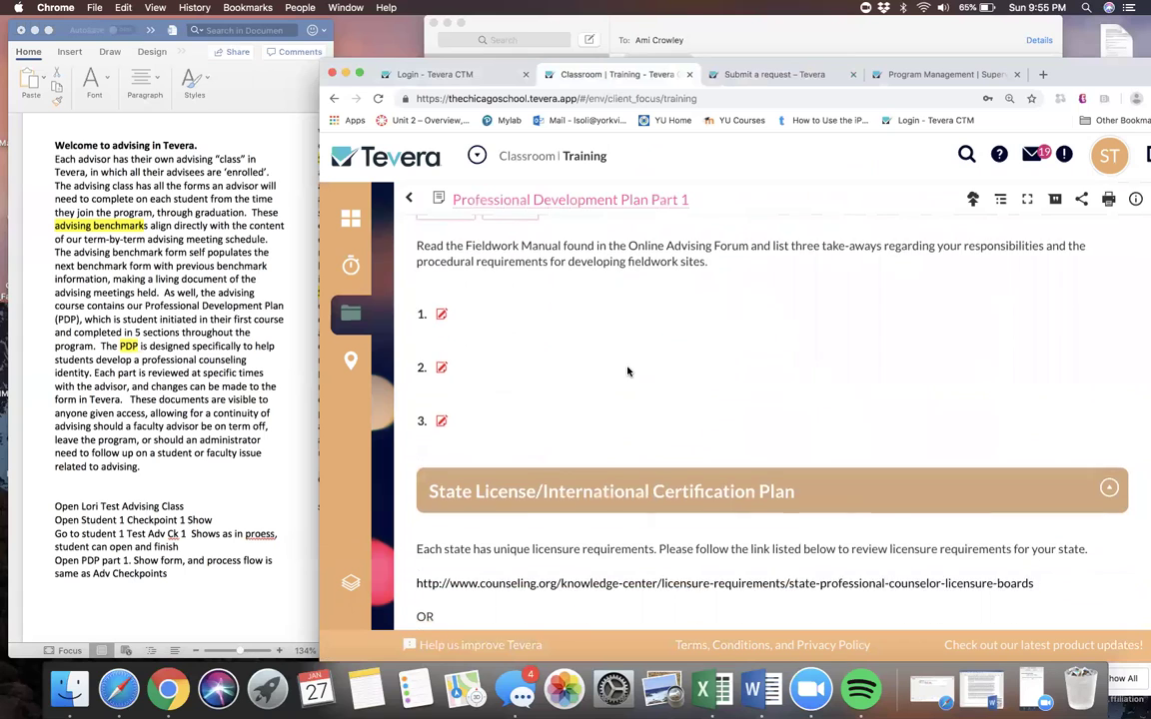
scroll(627, 372, "down", 3)
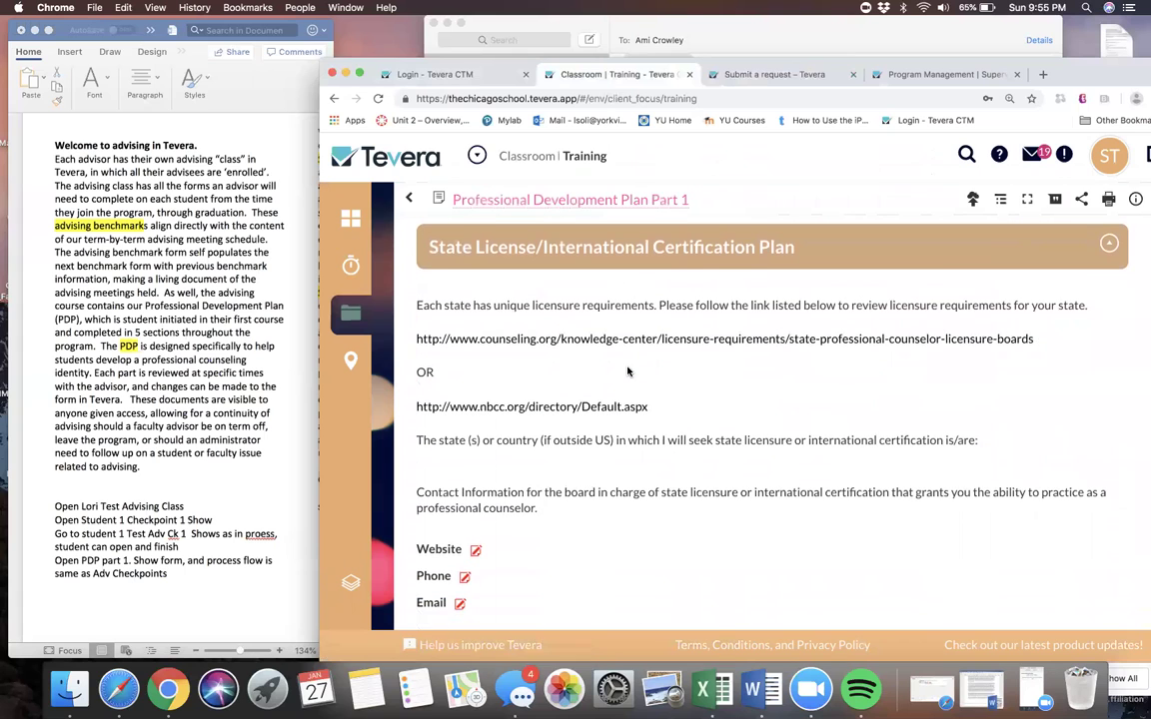
scroll(628, 371, "down", 2)
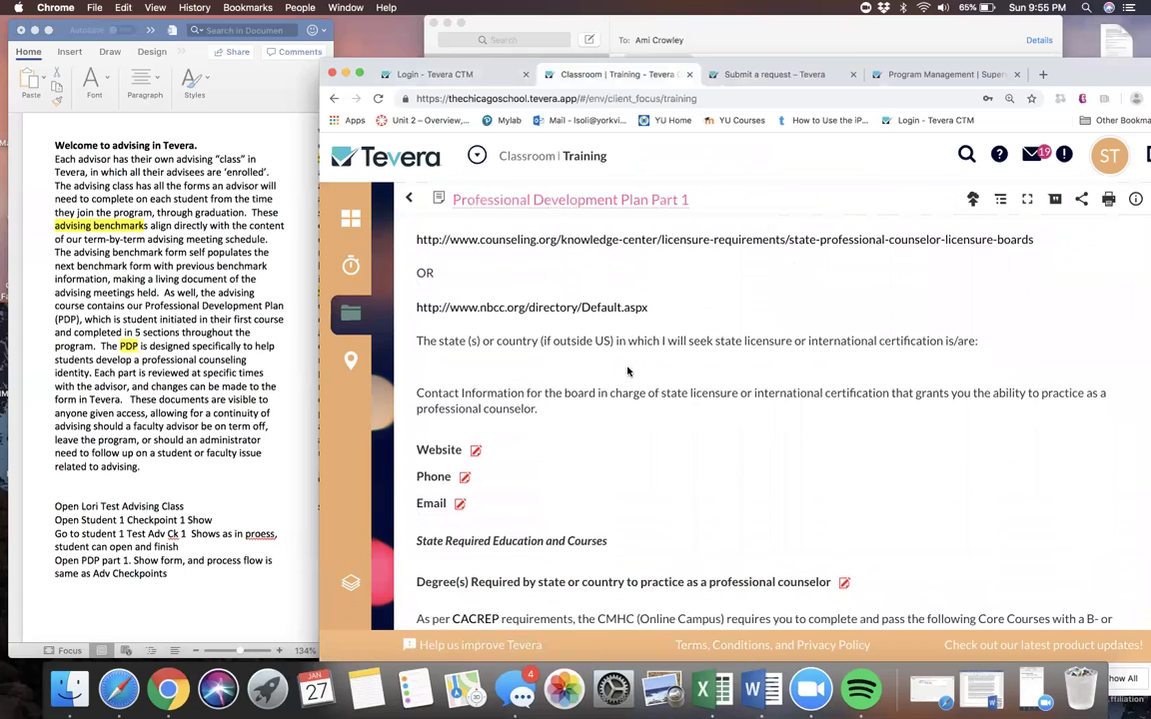
scroll(627, 371, "down", 1)
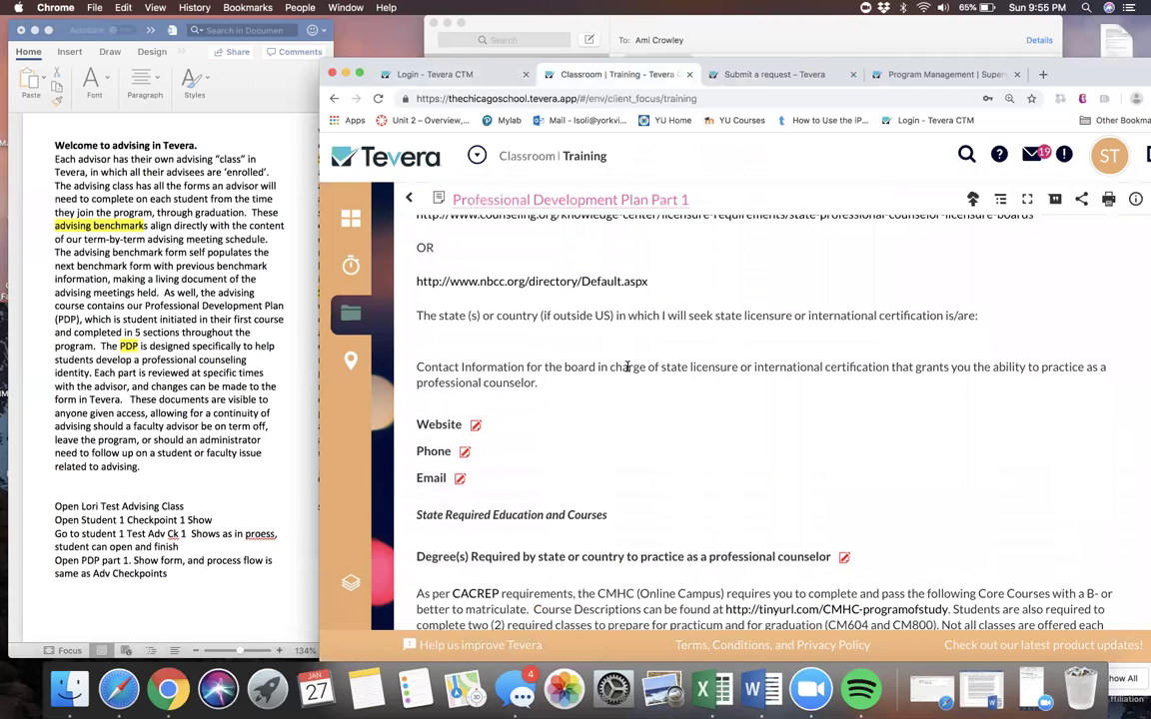
scroll(627, 370, "down", 2)
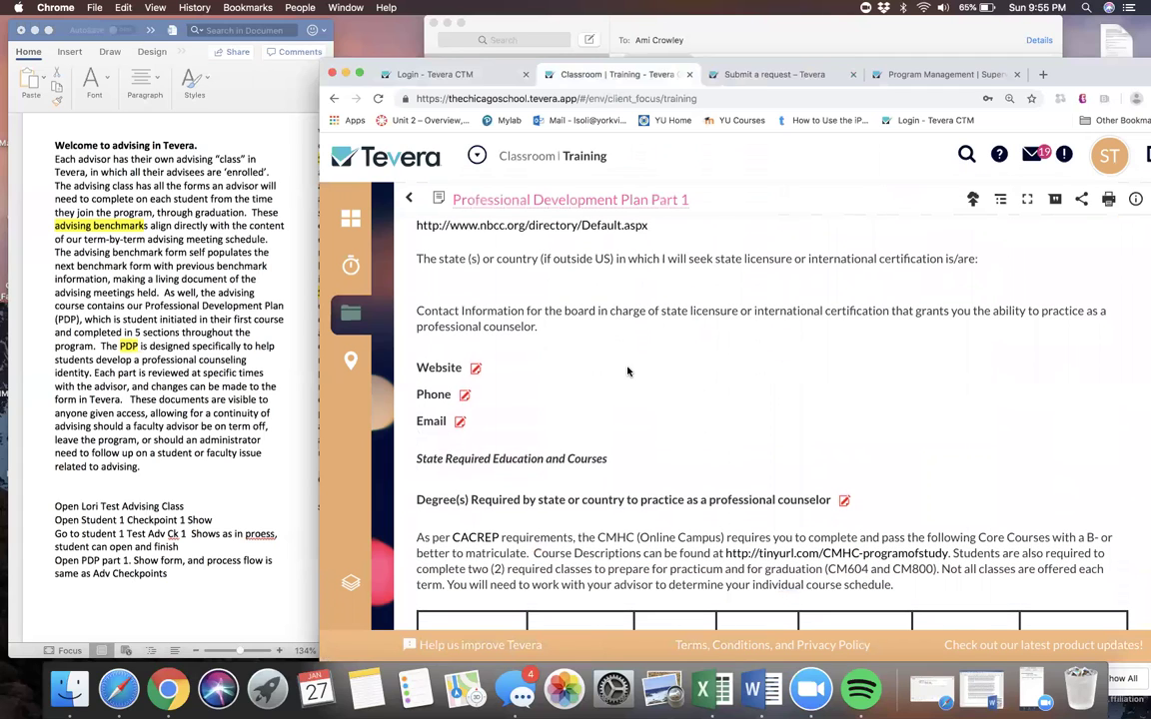
scroll(628, 372, "down", 7)
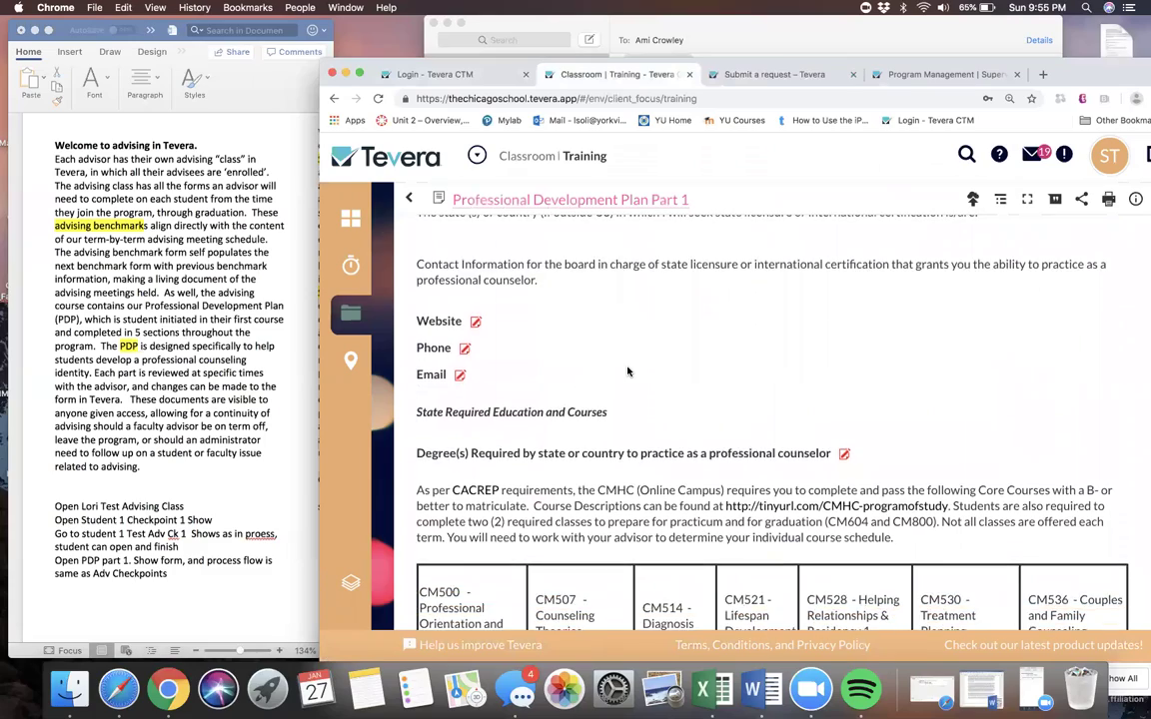
scroll(627, 372, "down", 20)
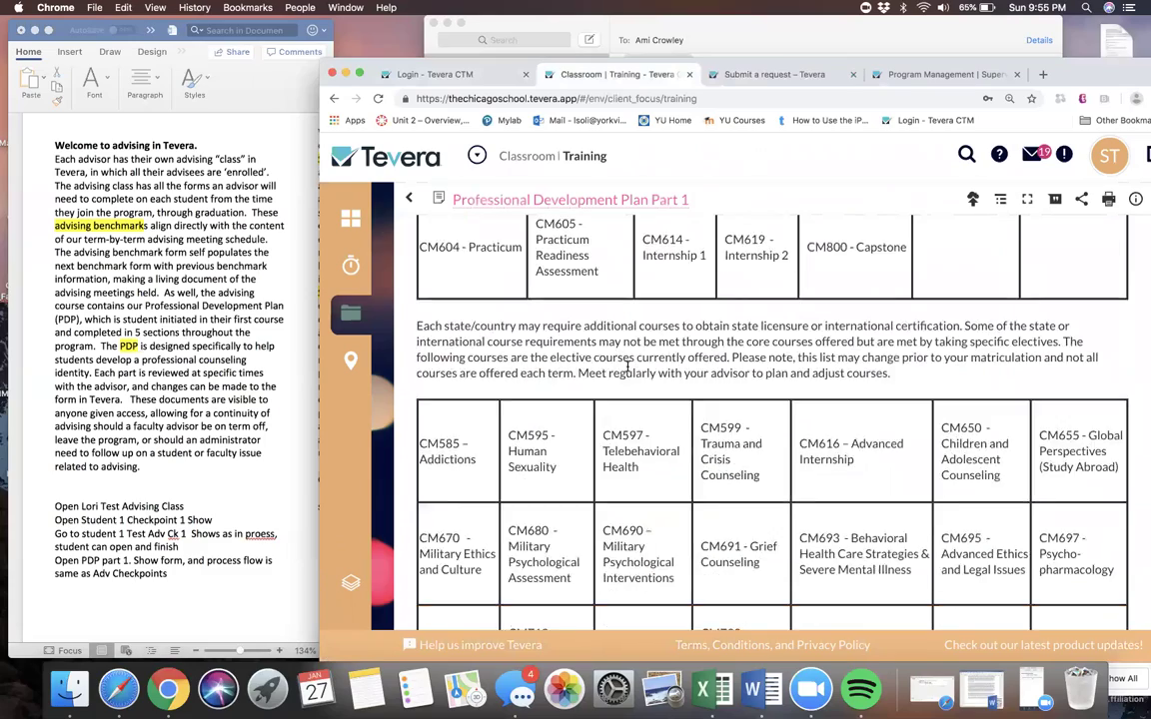
scroll(627, 371, "down", 20)
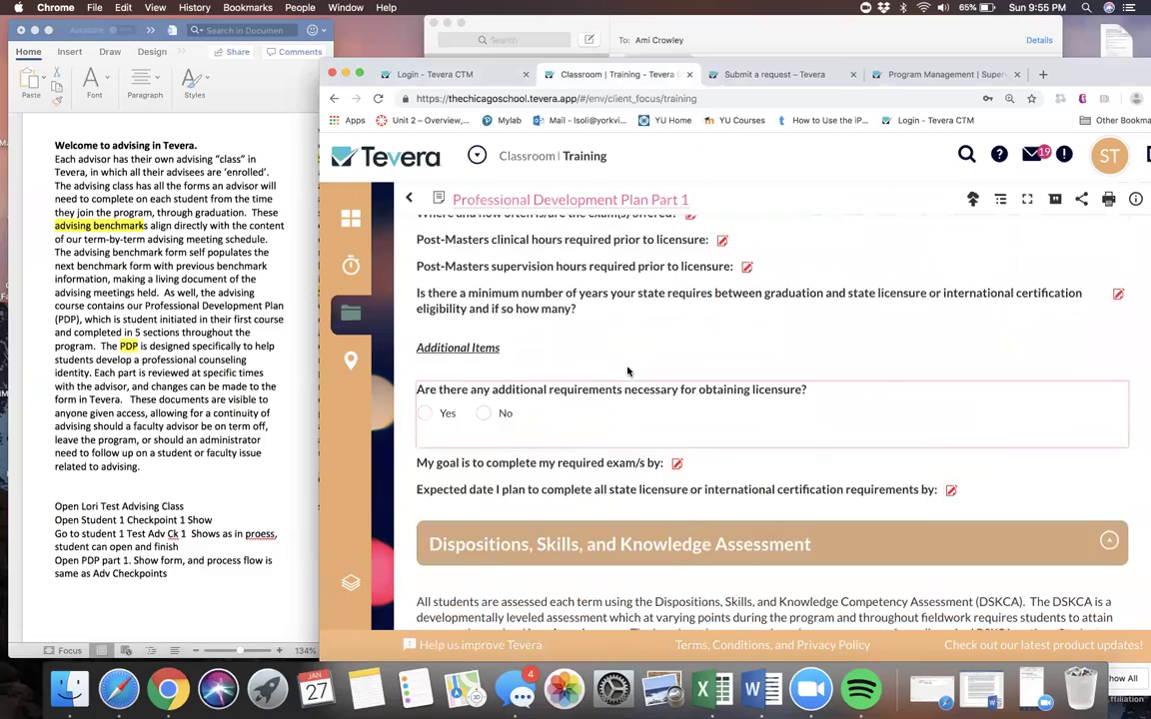
scroll(627, 372, "down", 20)
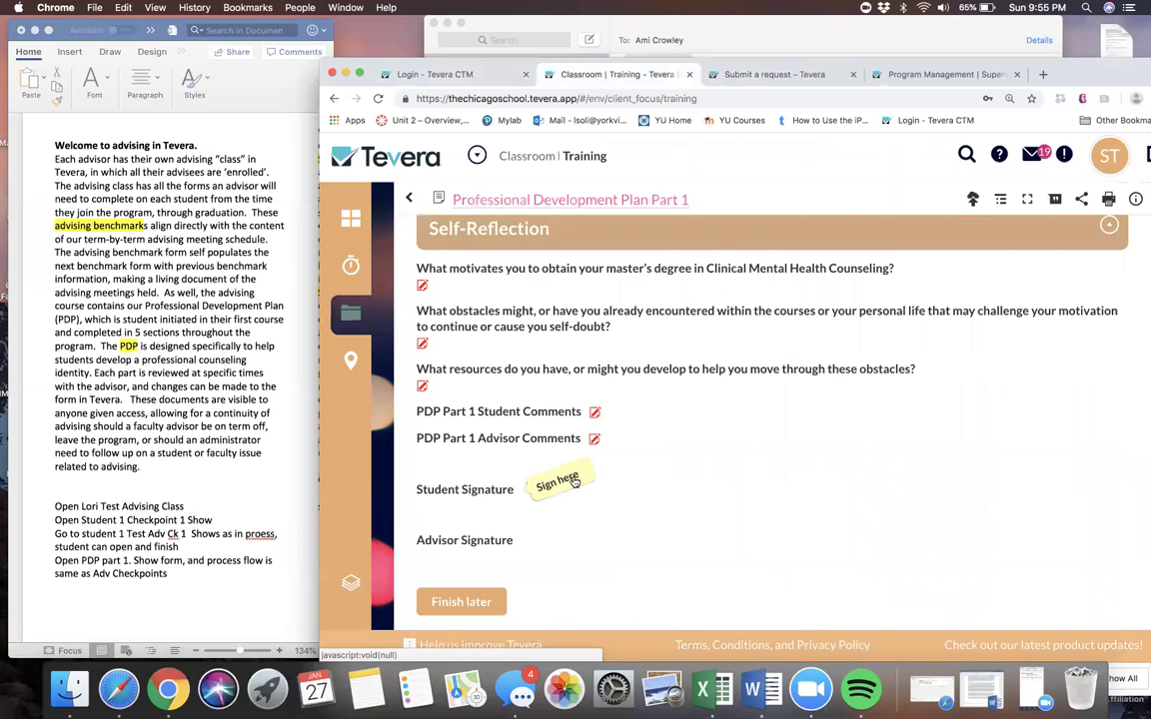
left_click(258, 502)
left_click(676, 464)
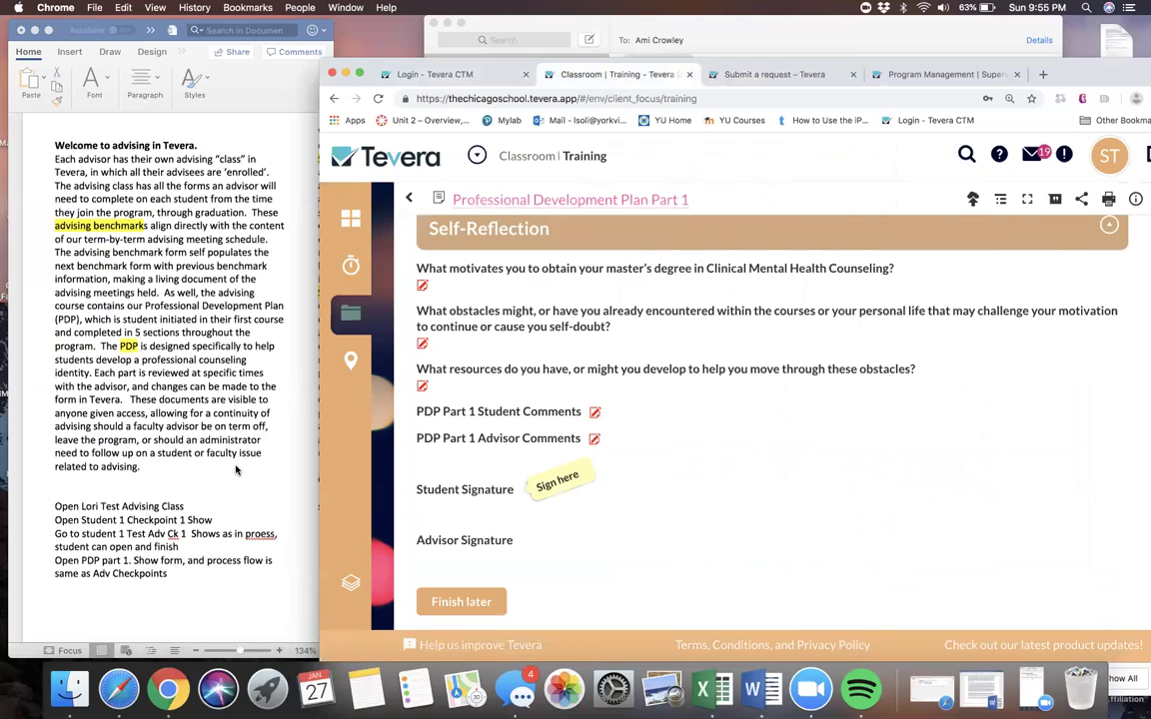
left_click(183, 563)
type(",")
- Scroll back up to the form's title and its unfilled Part 1 header fields
scroll(644, 521, "up", 15)
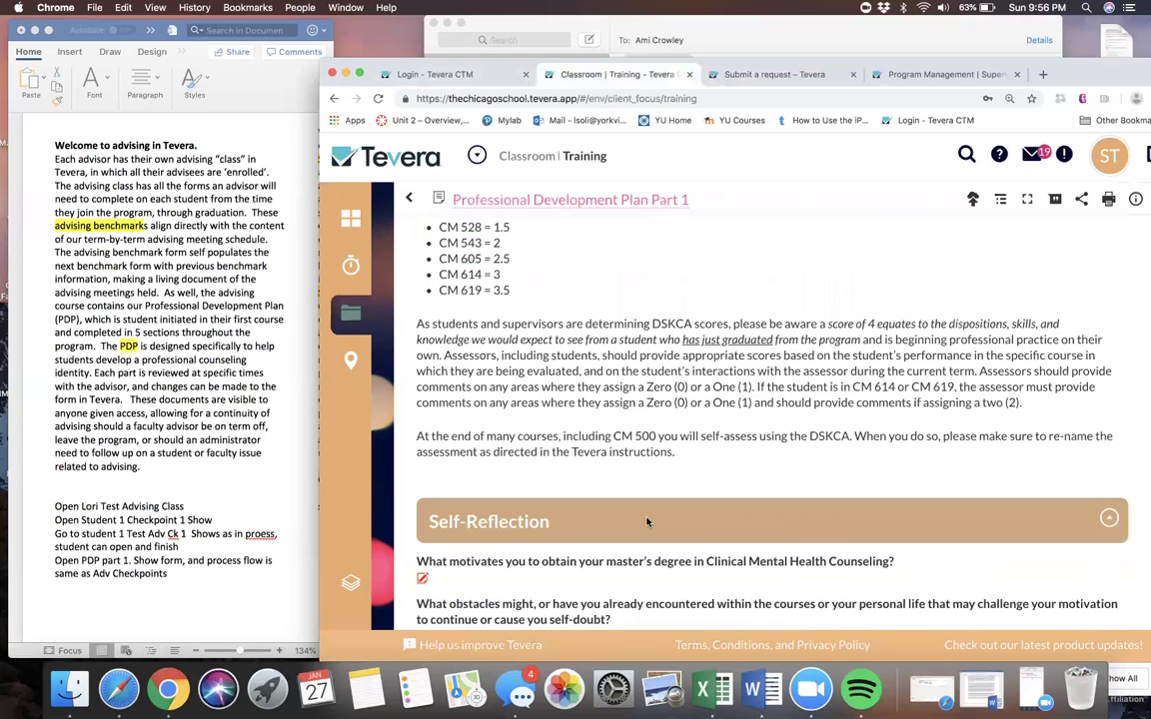
scroll(647, 521, "up", 20)
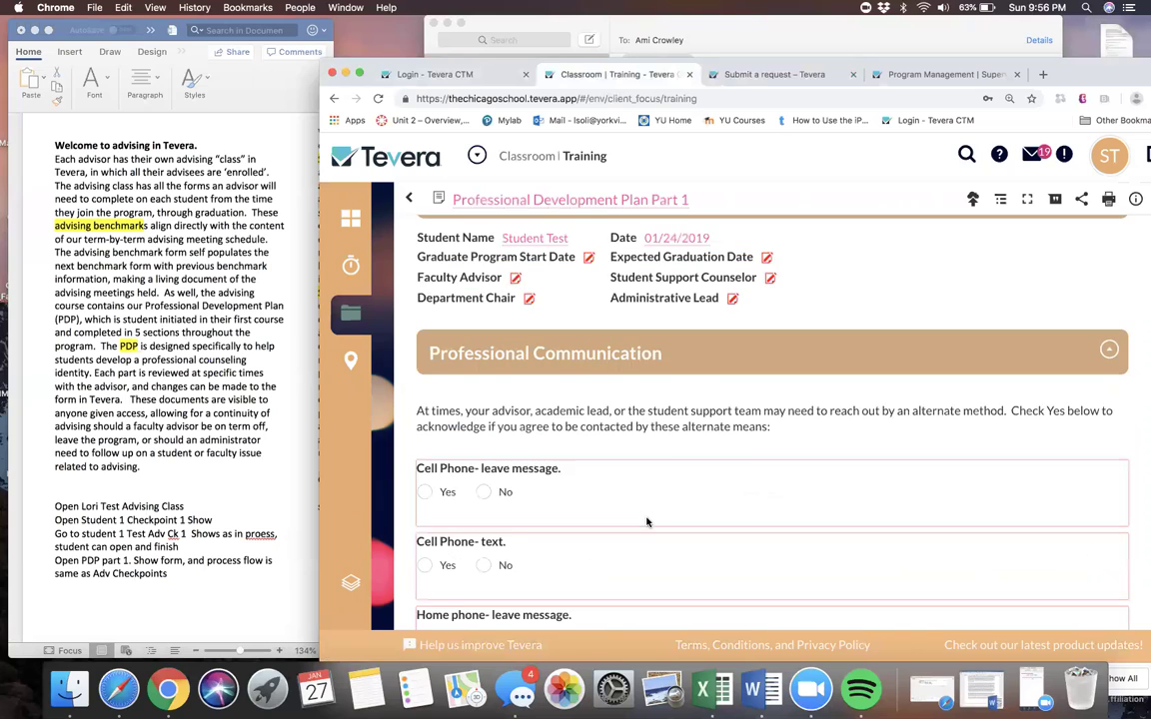
scroll(512, 310, "up", 1)
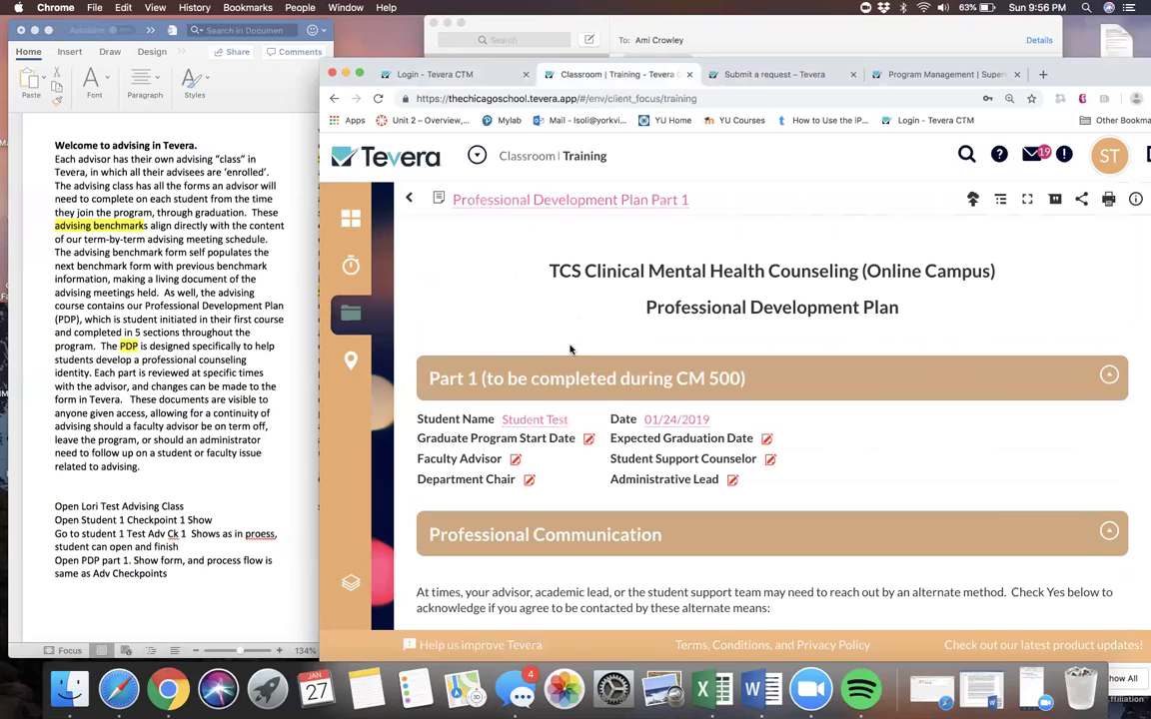